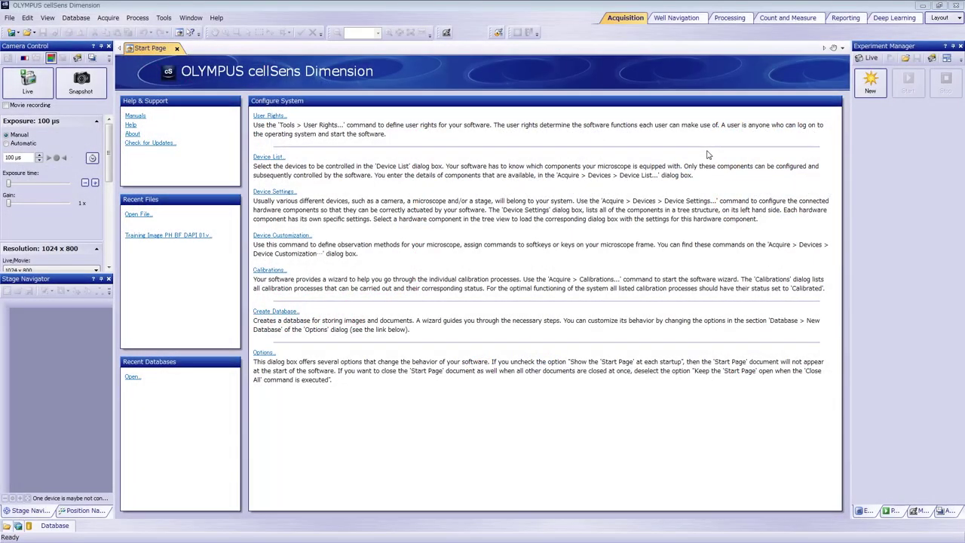
# Switch to the Count and Measure layout to show its results table
pyautogui.click(766, 21)
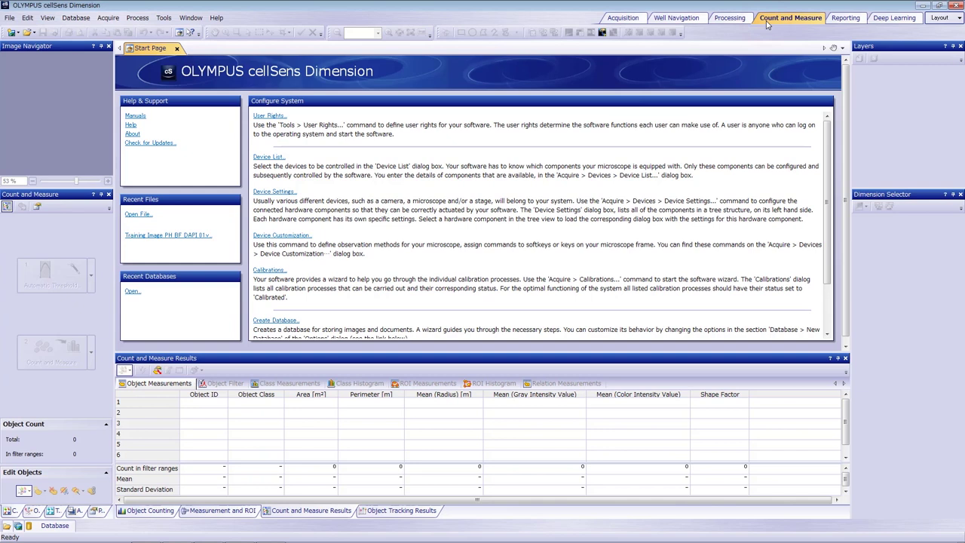
# Open Training Image_PH BF DAPI_01.vsi from the Training image folder
pyautogui.click(8, 19)
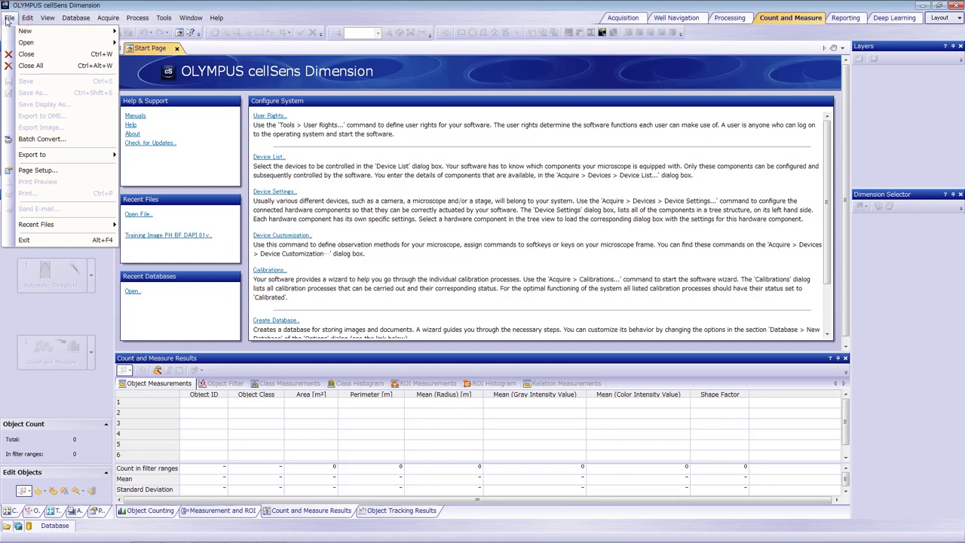
pyautogui.moveTo(44, 43)
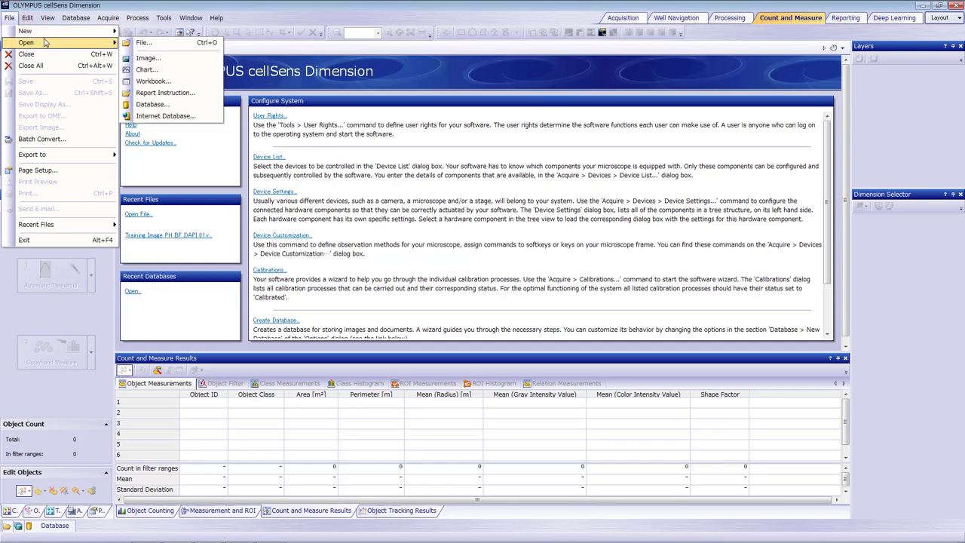
pyautogui.click(179, 42)
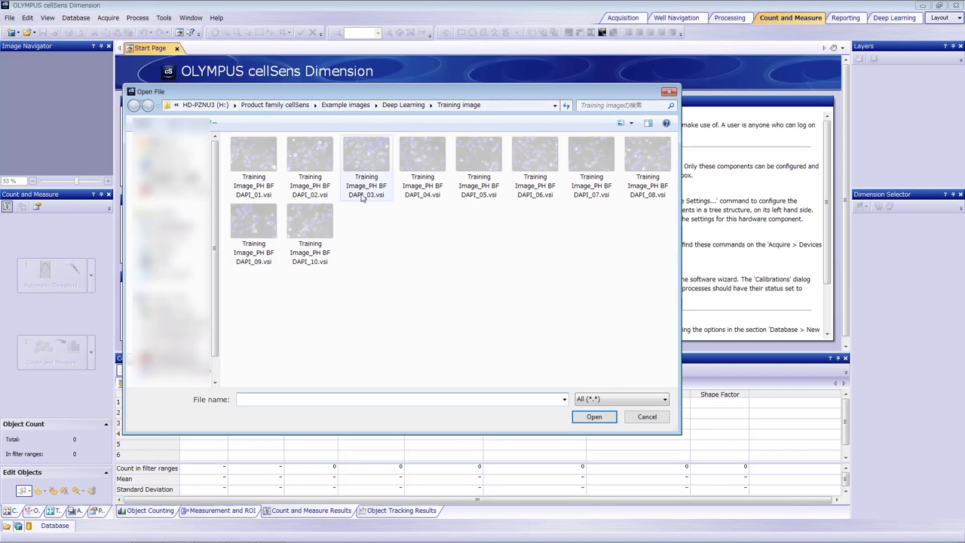
pyautogui.doubleClick(259, 160)
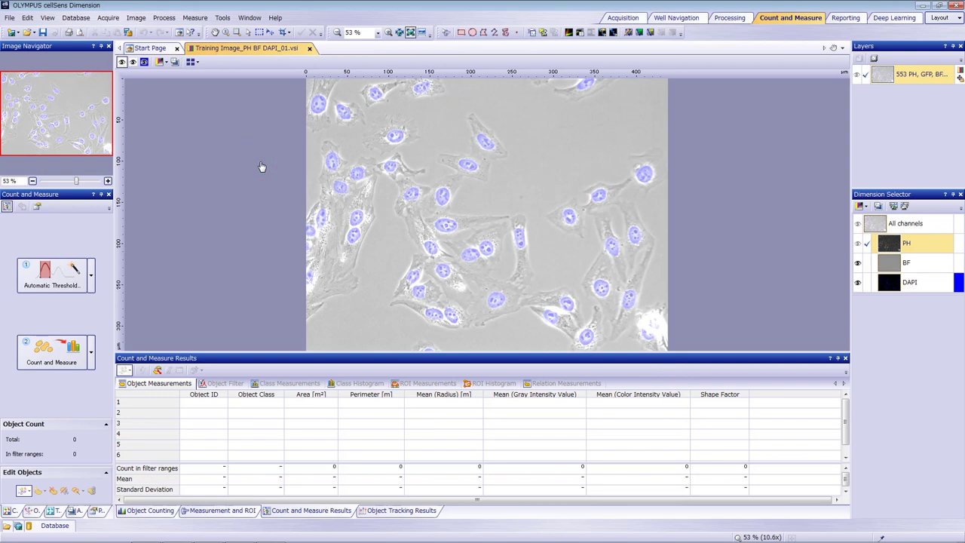
# Make DAPI the active channel and hide PH and BF, leaving only blue nuclei visible
pyautogui.click(925, 284)
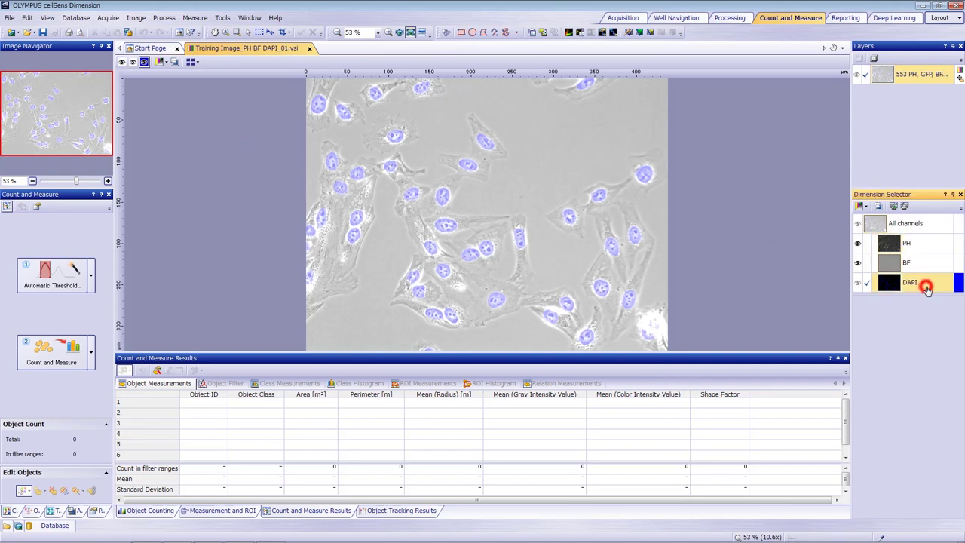
pyautogui.click(857, 243)
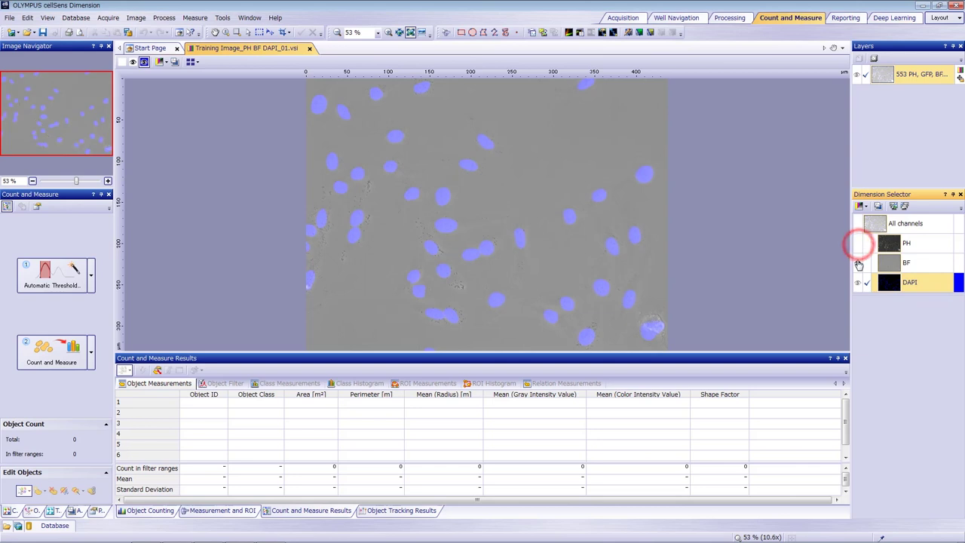
pyautogui.click(857, 262)
pyautogui.click(857, 243)
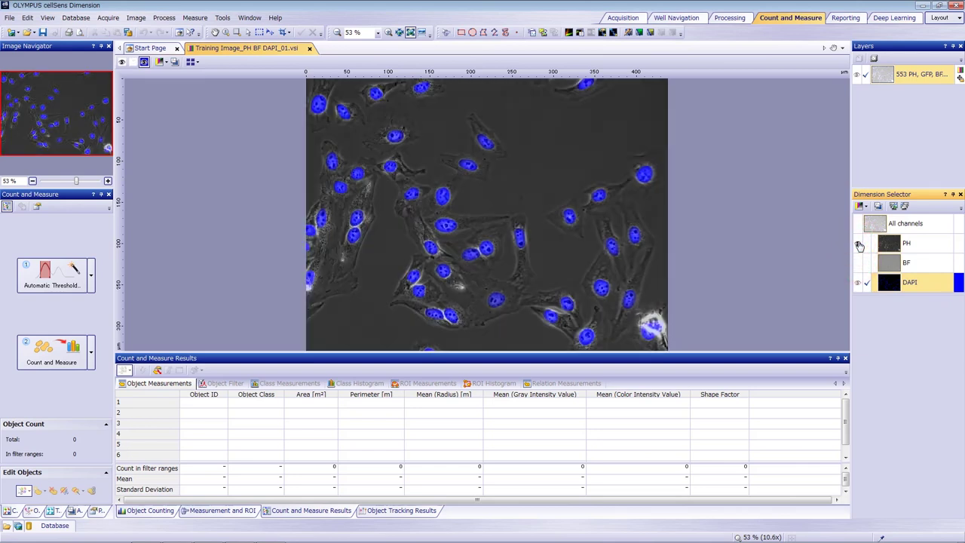
pyautogui.click(858, 244)
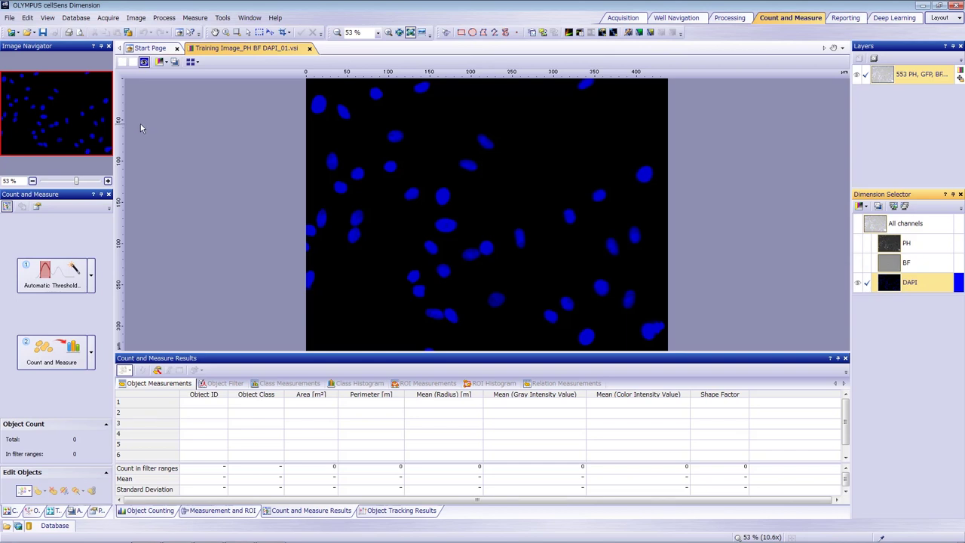
pyautogui.click(47, 18)
# Show the Macro Manager and create a new macro named 'Training label'
pyautogui.moveTo(64, 43)
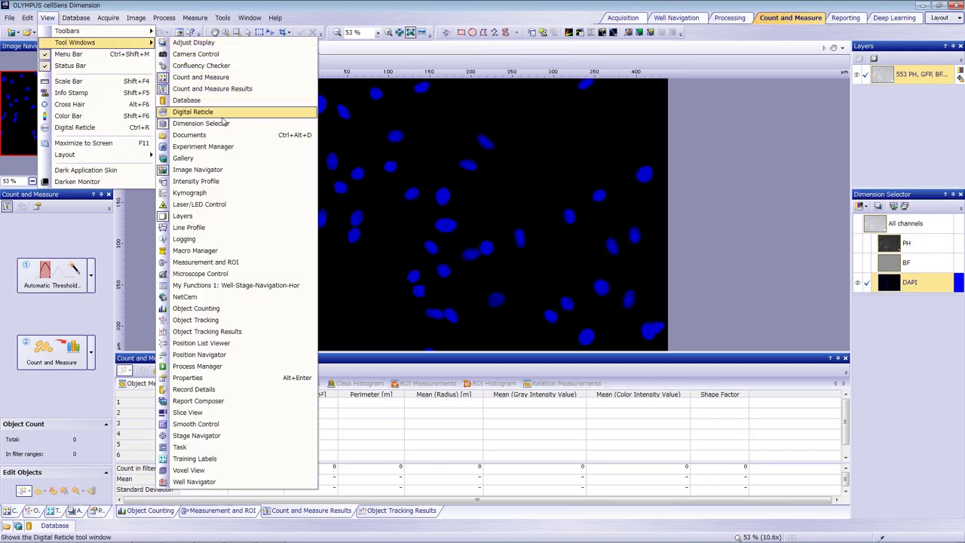
pyautogui.click(227, 254)
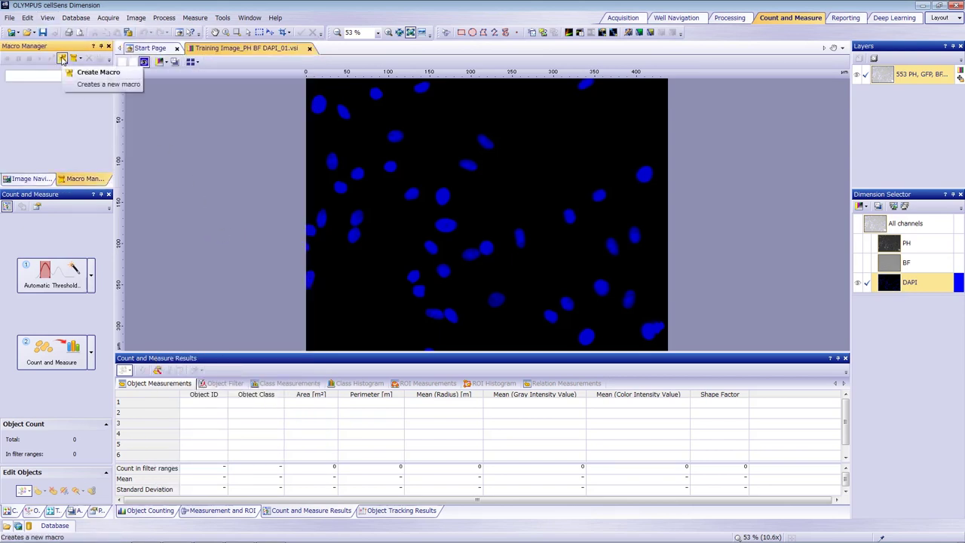
pyautogui.click(62, 59)
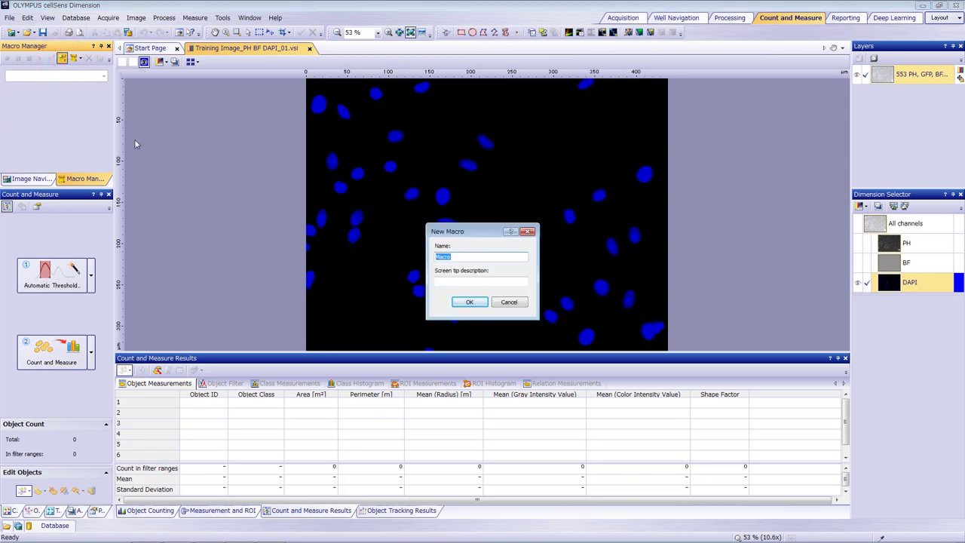
pyautogui.write('Training label')
pyautogui.click(465, 302)
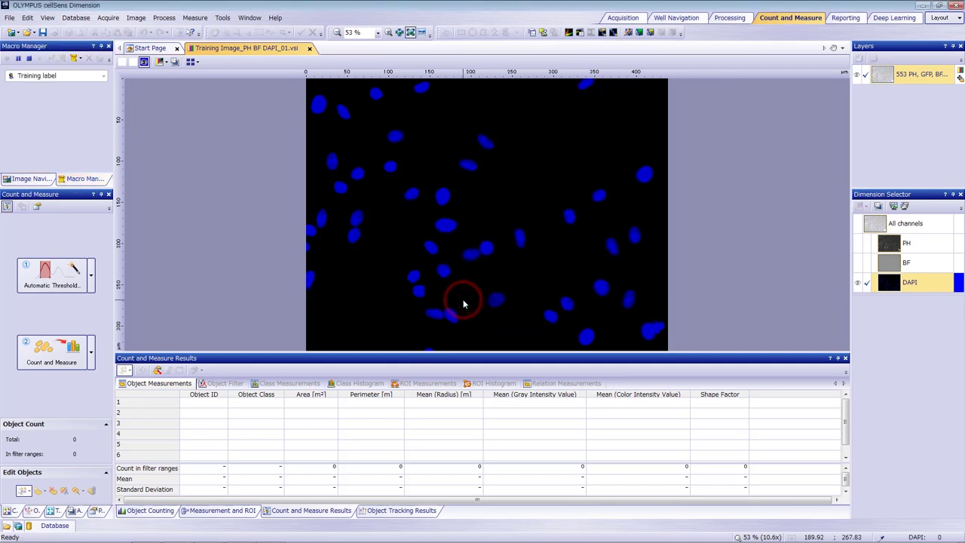
# Record activating DAPI and set Automatic Threshold to use the DAPI channel
pyautogui.click(923, 285)
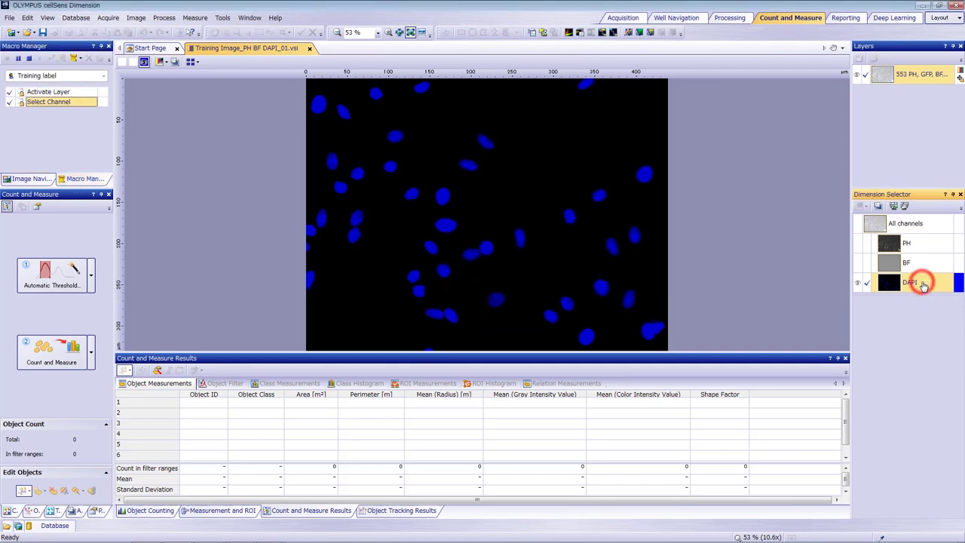
pyautogui.click(76, 279)
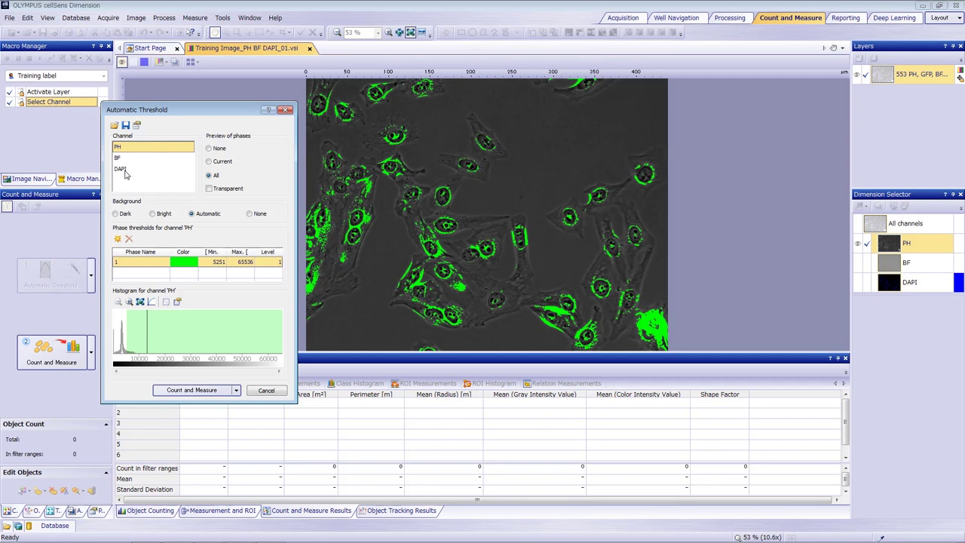
pyautogui.click(126, 172)
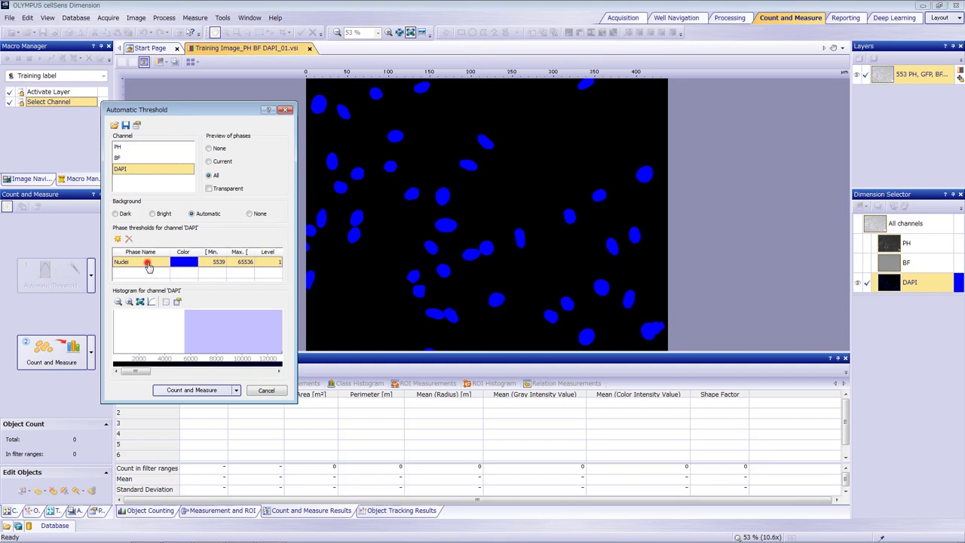
# Colour the Nuclei phase red and run Count and Measure, detecting 41 nuclei
pyautogui.doubleClick(148, 262)
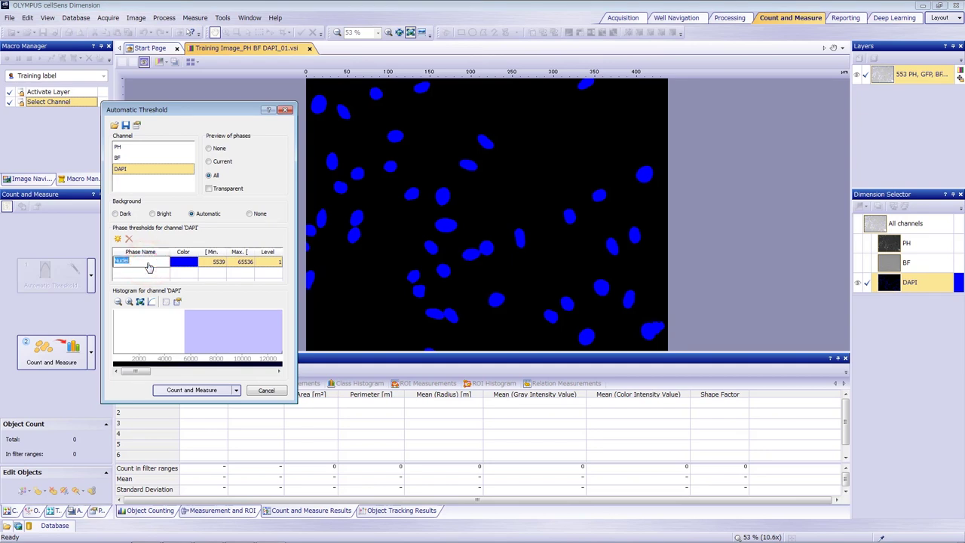
pyautogui.press('Return')
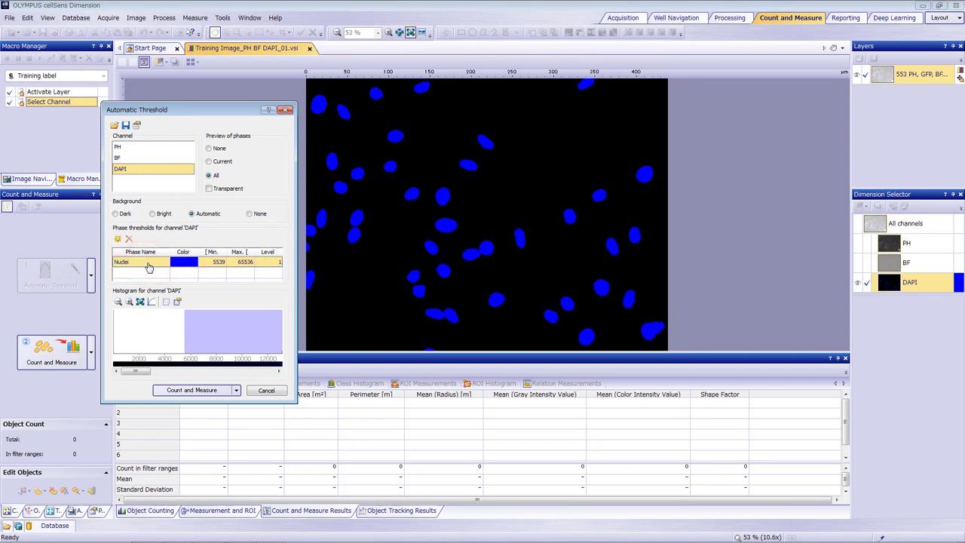
pyautogui.click(190, 262)
pyautogui.click(193, 263)
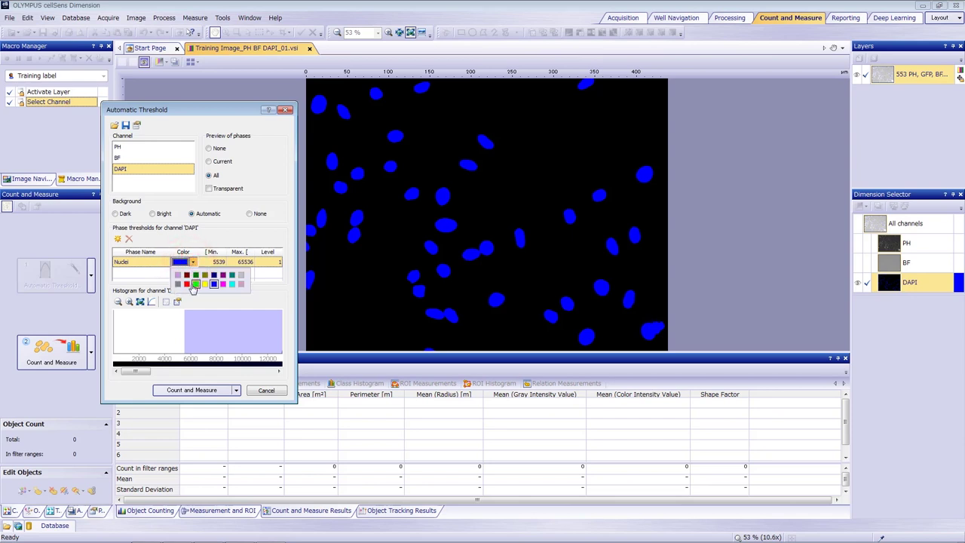
pyautogui.click(186, 284)
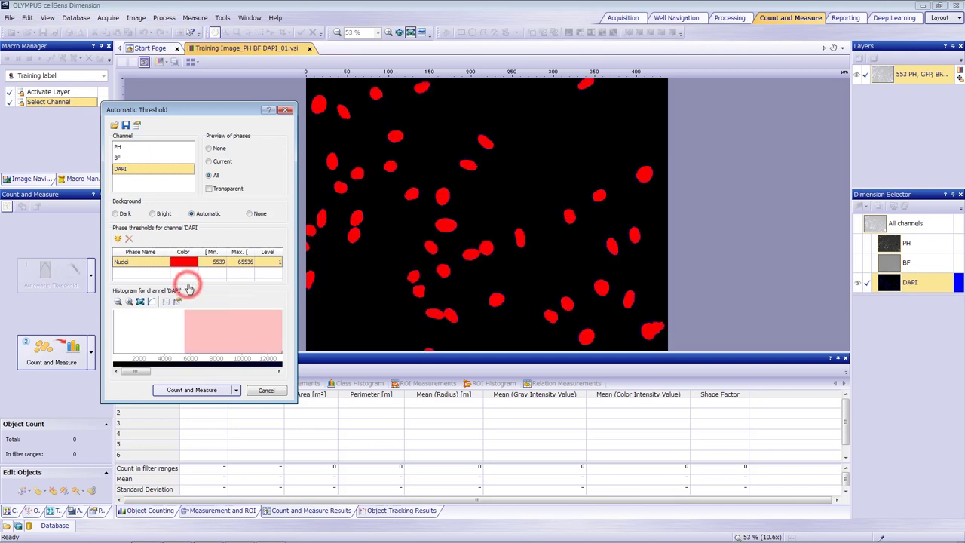
pyautogui.click(192, 389)
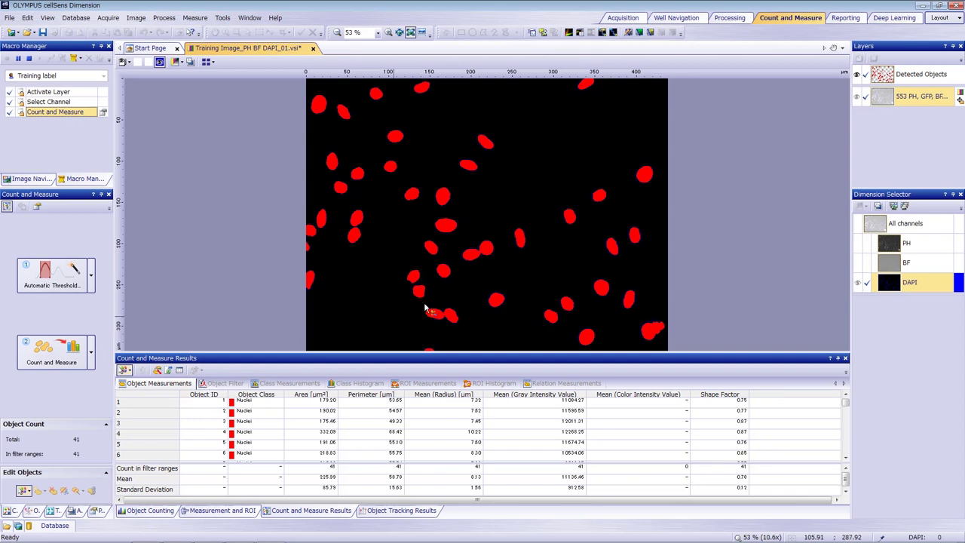
# Inspect two merged nuclei, select all detected objects and auto-split them into 43
pyautogui.click(489, 251)
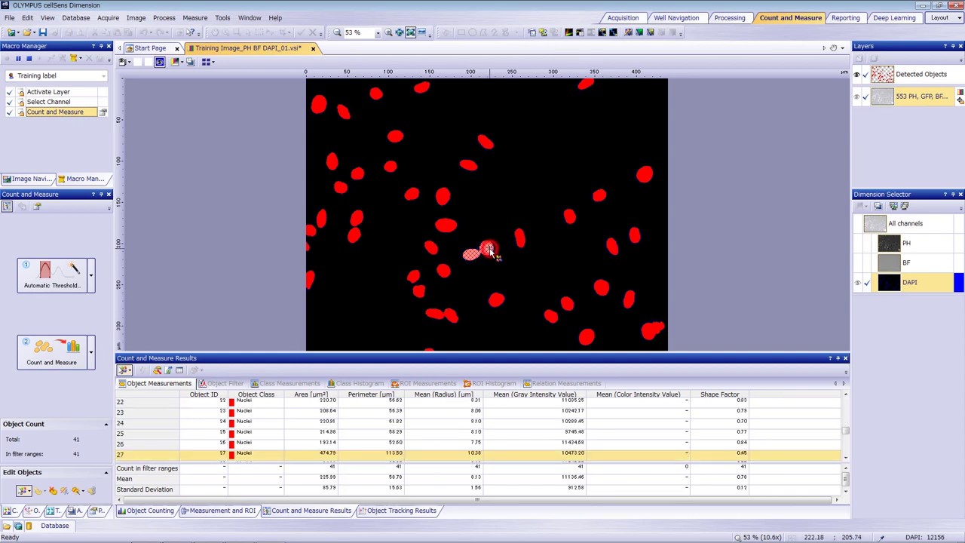
pyautogui.click(455, 317)
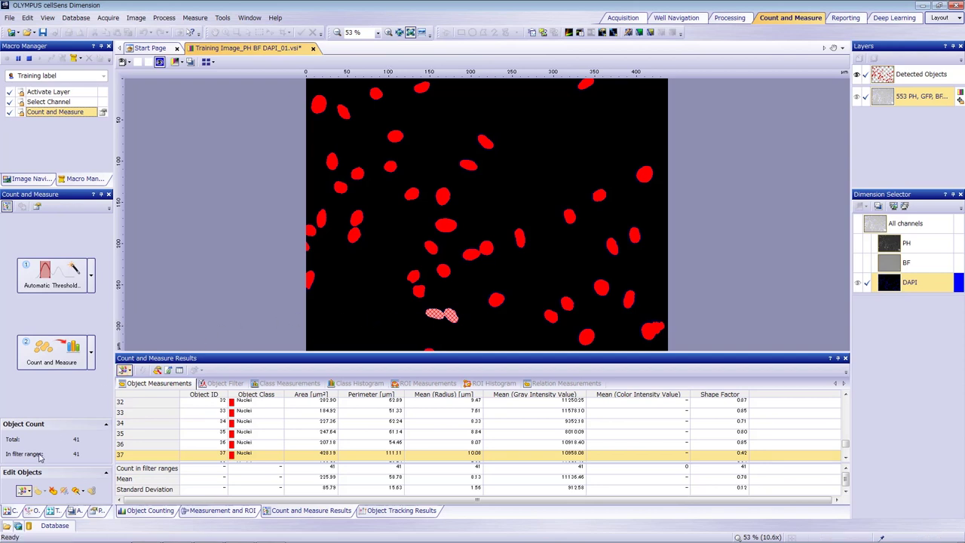
pyautogui.click(30, 492)
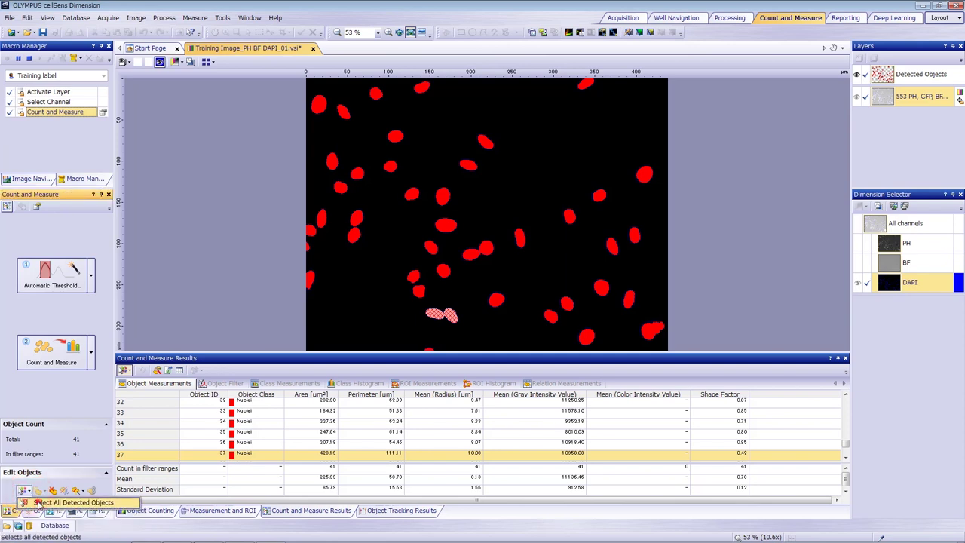
pyautogui.click(38, 503)
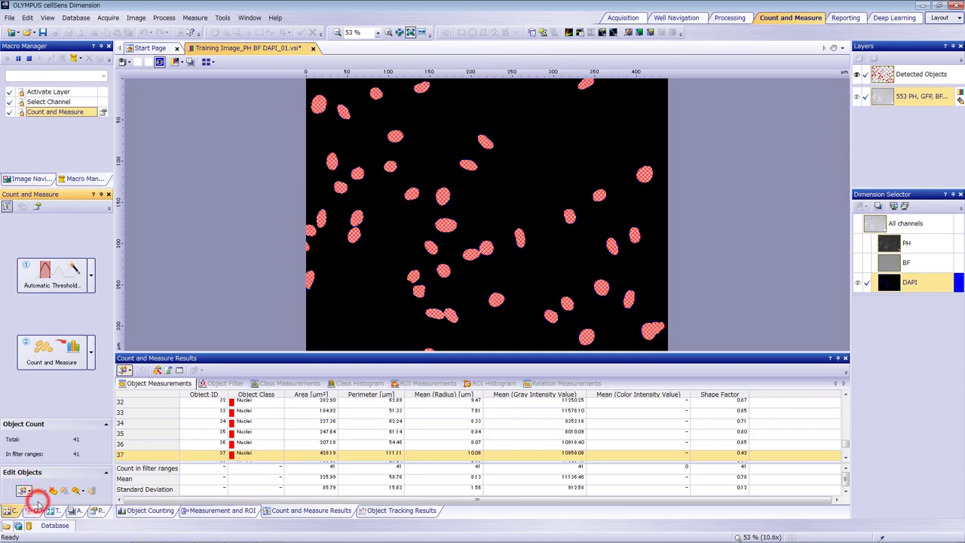
pyautogui.click(77, 491)
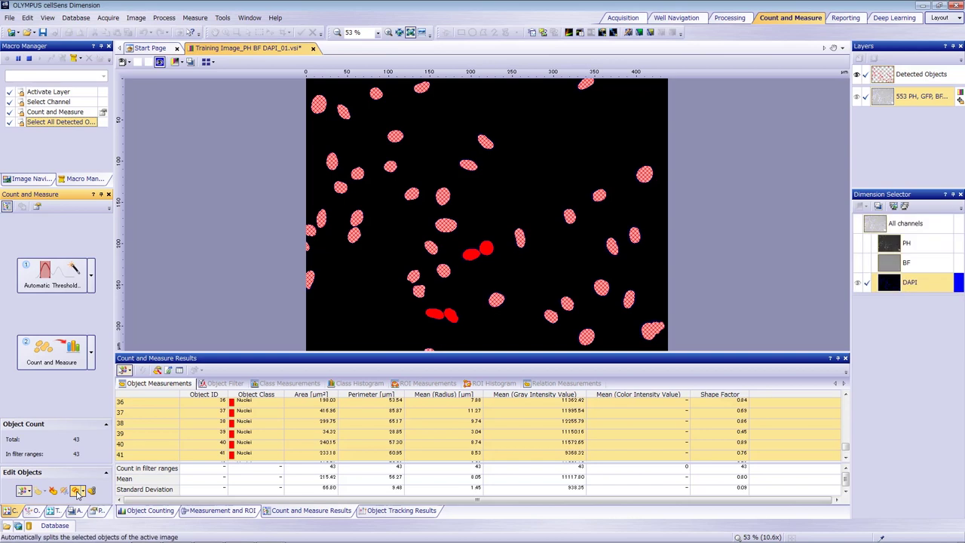
# Verify the four split nucleus halves, then stop recording the Training label macro
pyautogui.click(487, 251)
pyautogui.click(469, 254)
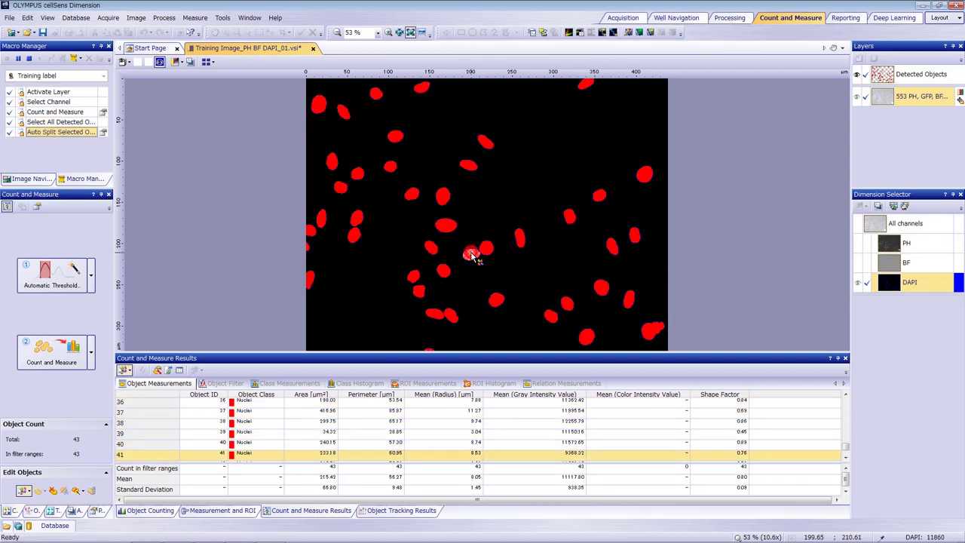
pyautogui.click(450, 316)
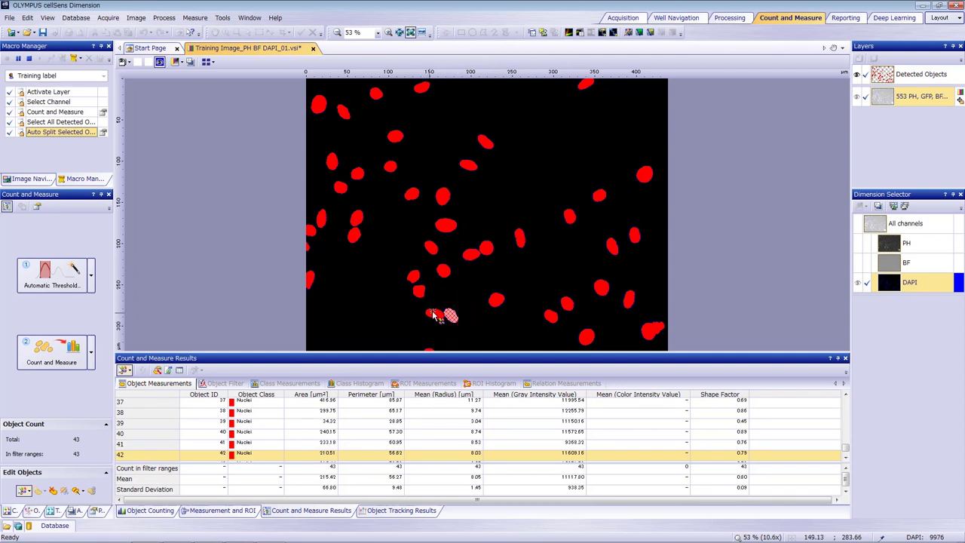
pyautogui.click(434, 316)
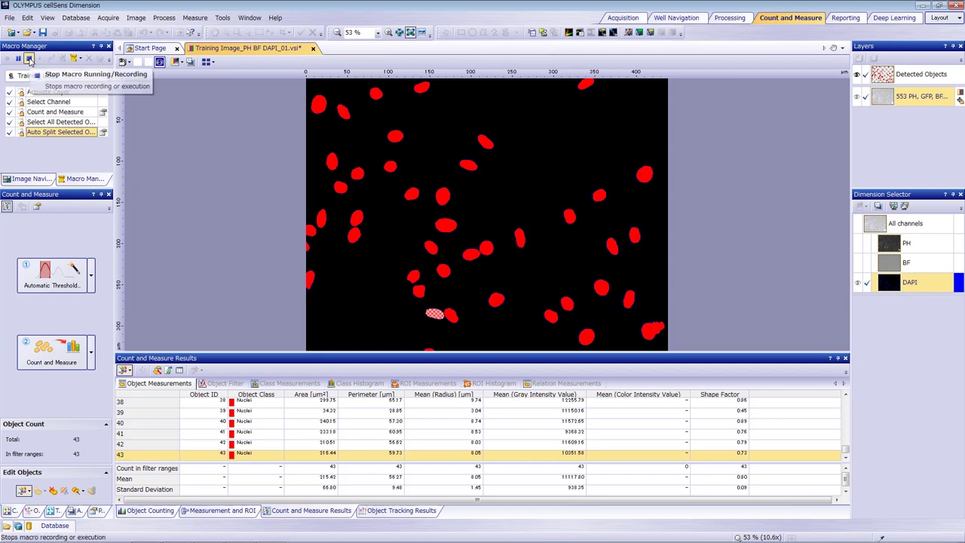
pyautogui.click(28, 59)
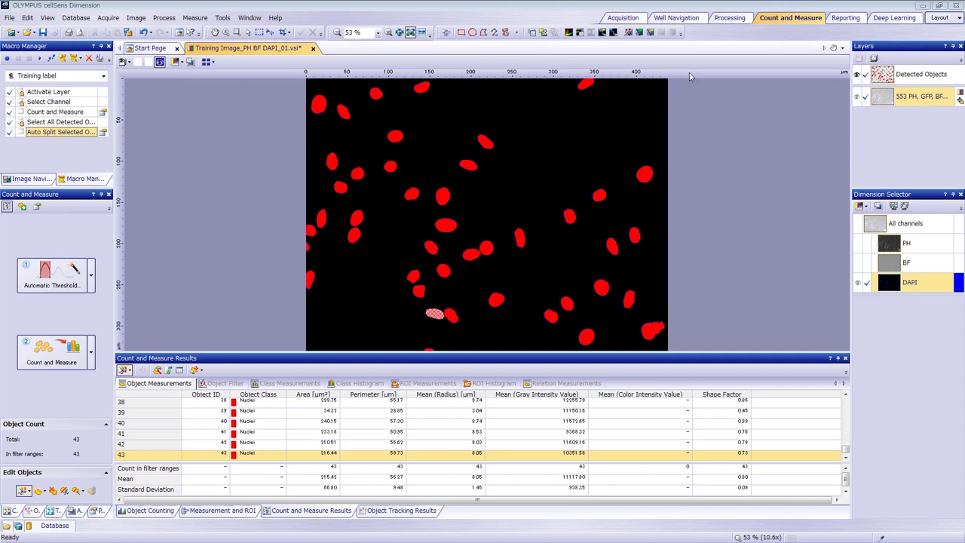
# Close the training image, choosing Don't Save Any for unsaved changes
pyautogui.click(857, 76)
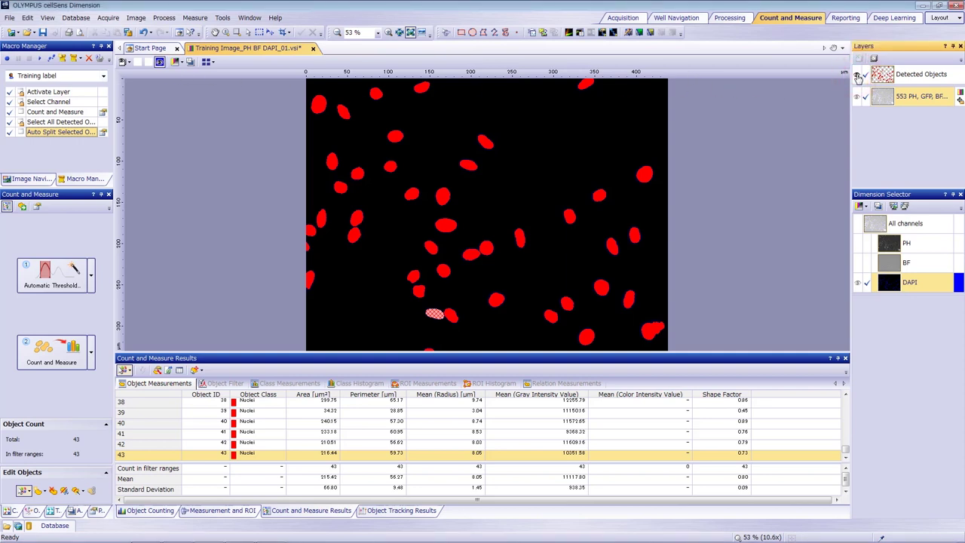
pyautogui.click(313, 49)
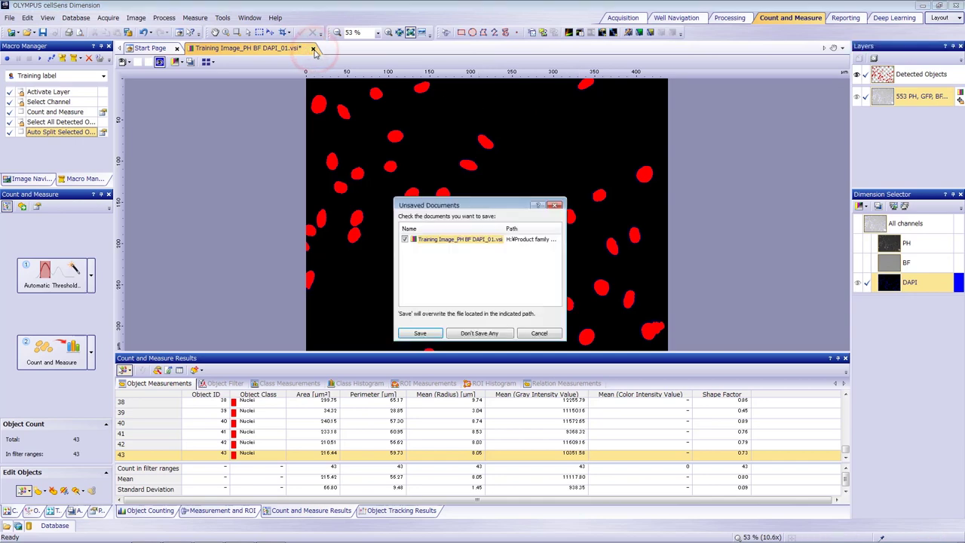
pyautogui.click(489, 334)
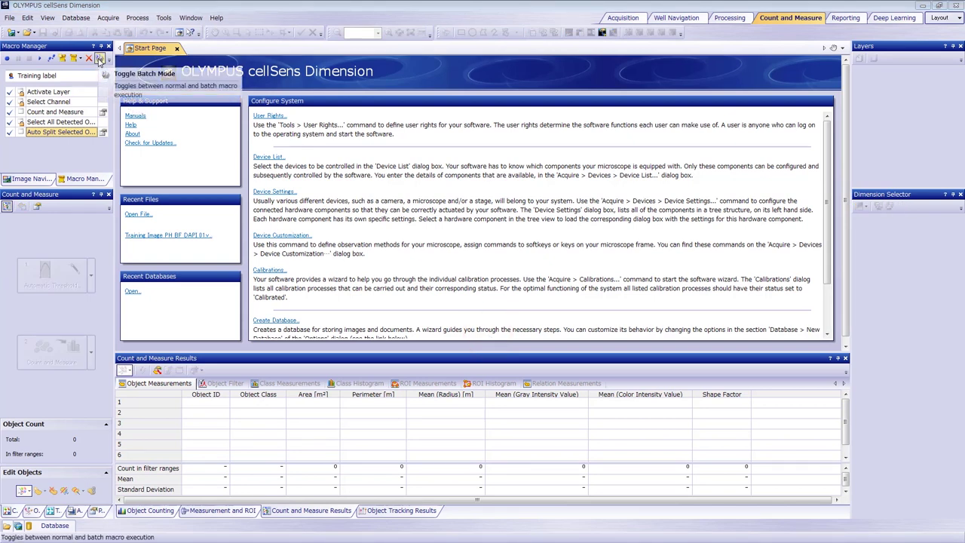
# Enable batch mode and add the ten Training Image DAPI_01–DAPI_10 .vsi files as batch input
pyautogui.click(99, 59)
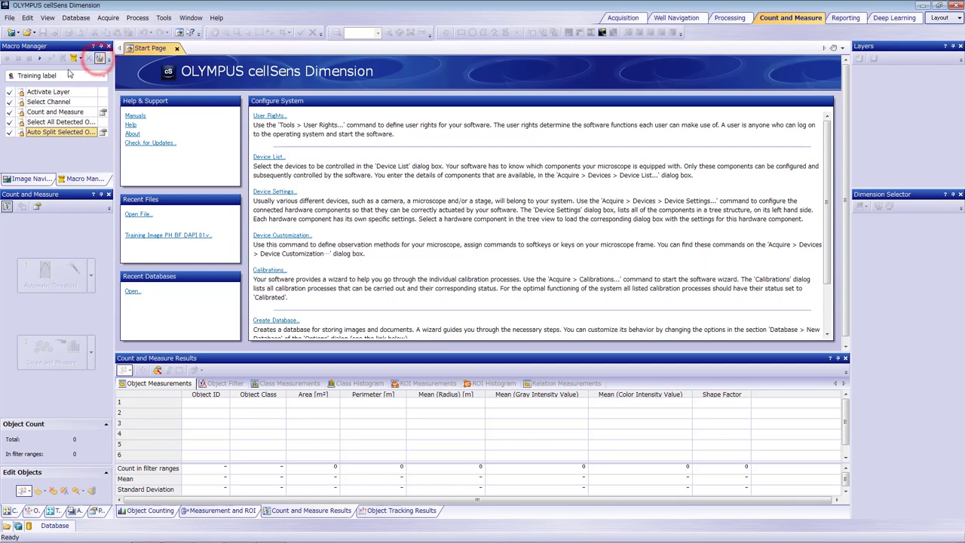
pyautogui.click(40, 59)
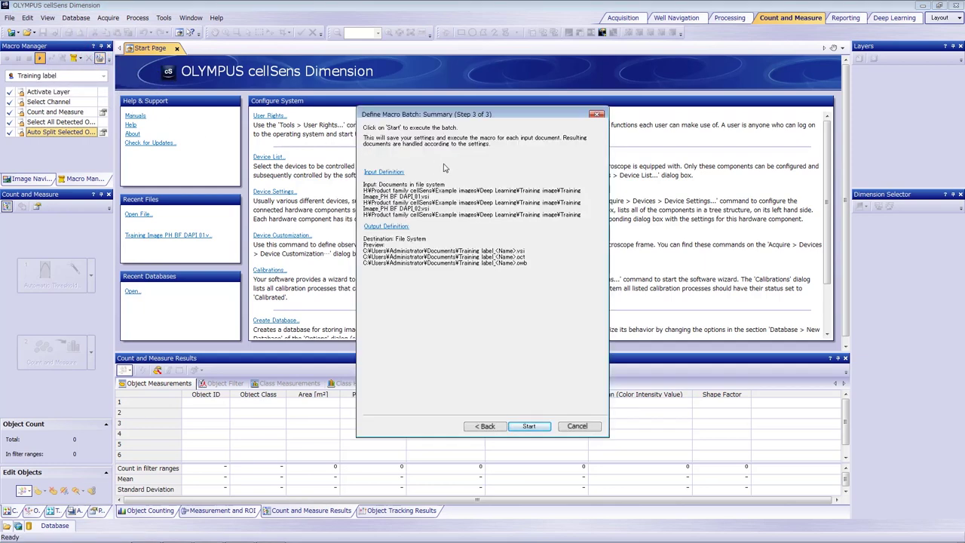
pyautogui.click(397, 174)
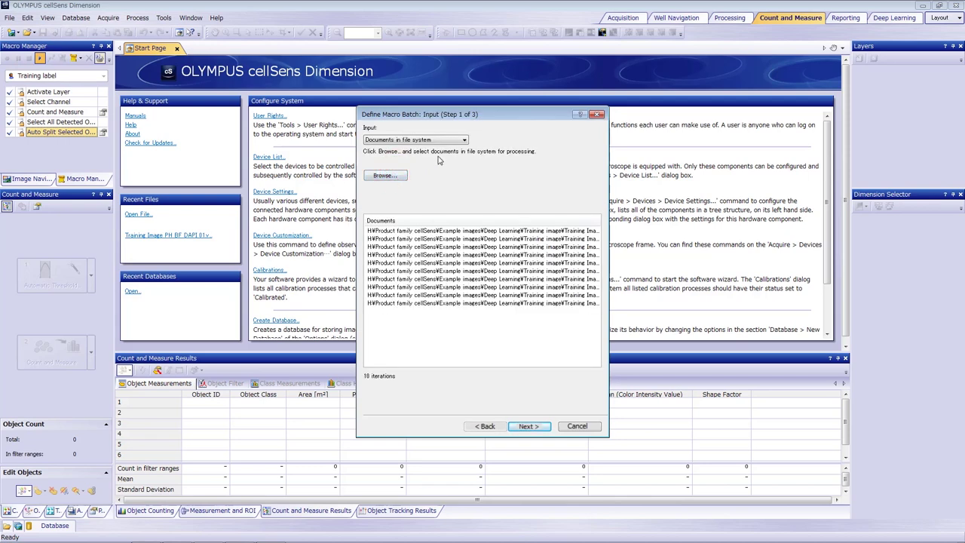
pyautogui.click(453, 141)
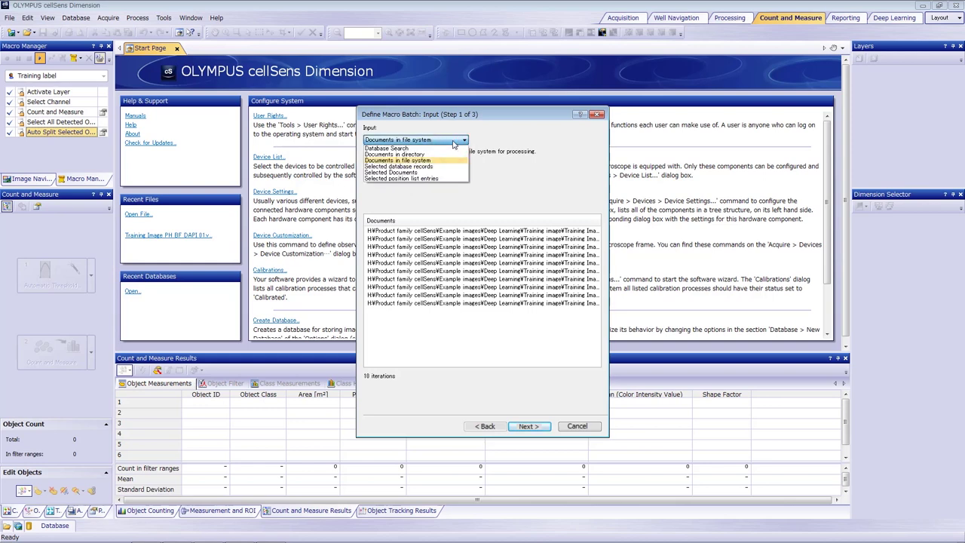
pyautogui.click(453, 143)
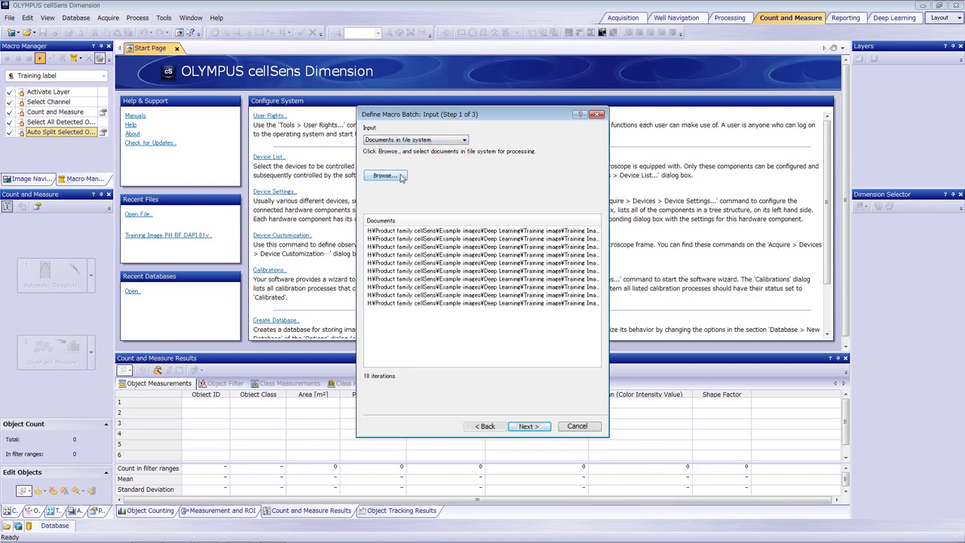
pyautogui.click(386, 174)
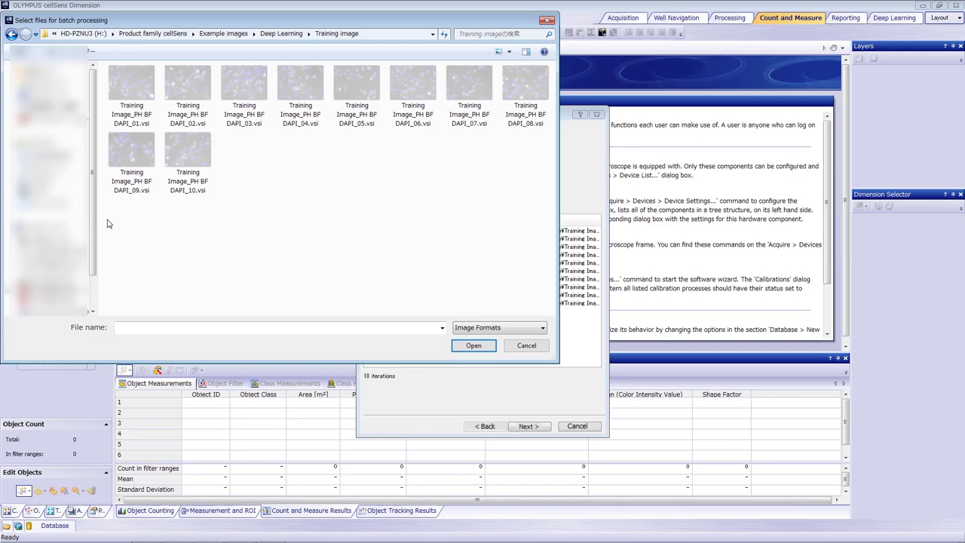
pyautogui.moveTo(107, 224); pyautogui.dragTo(537, 83)
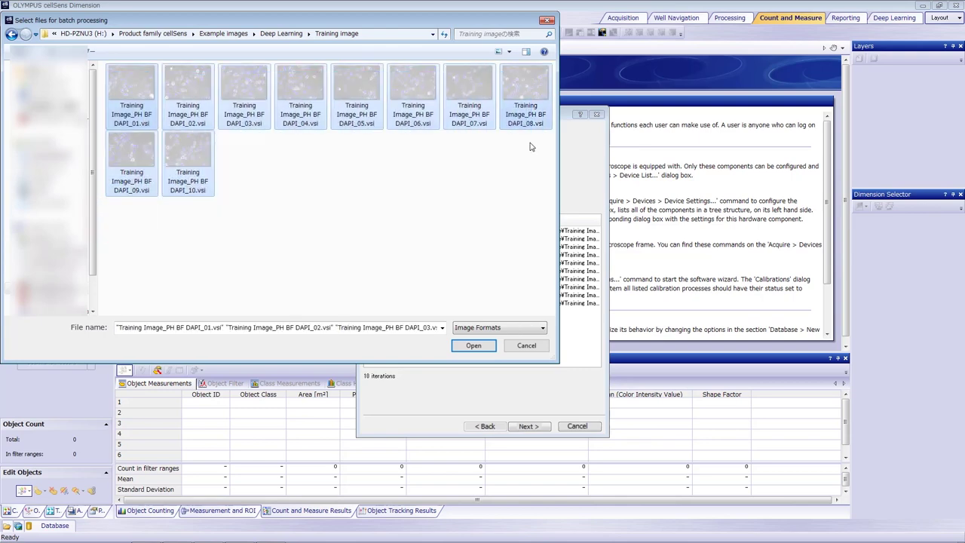
pyautogui.click(483, 347)
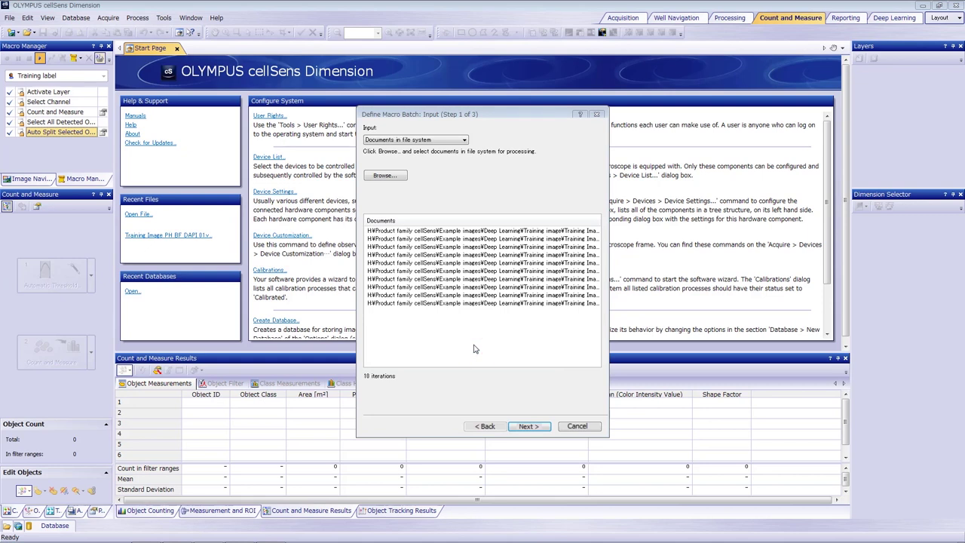
pyautogui.click(548, 429)
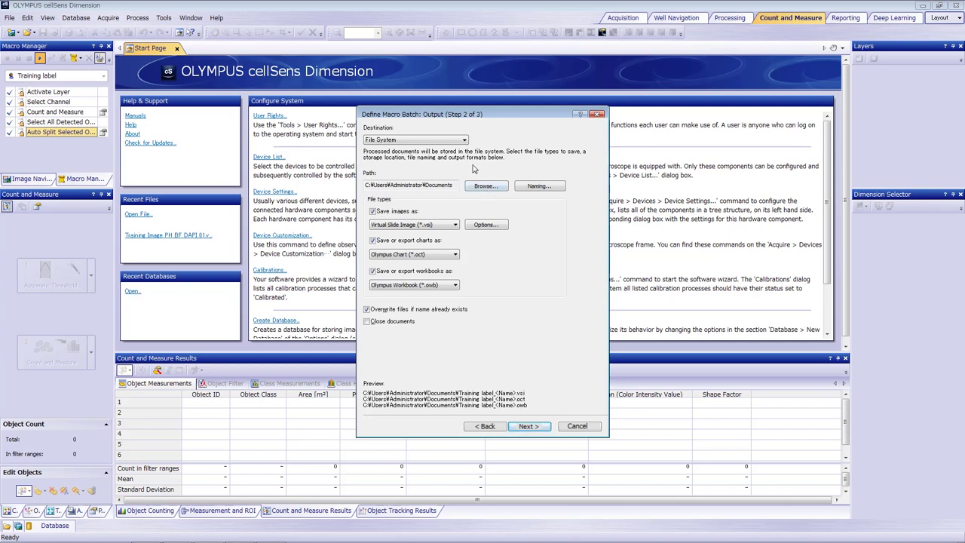
# Set the batch output destination to the Training image folder
pyautogui.click(462, 143)
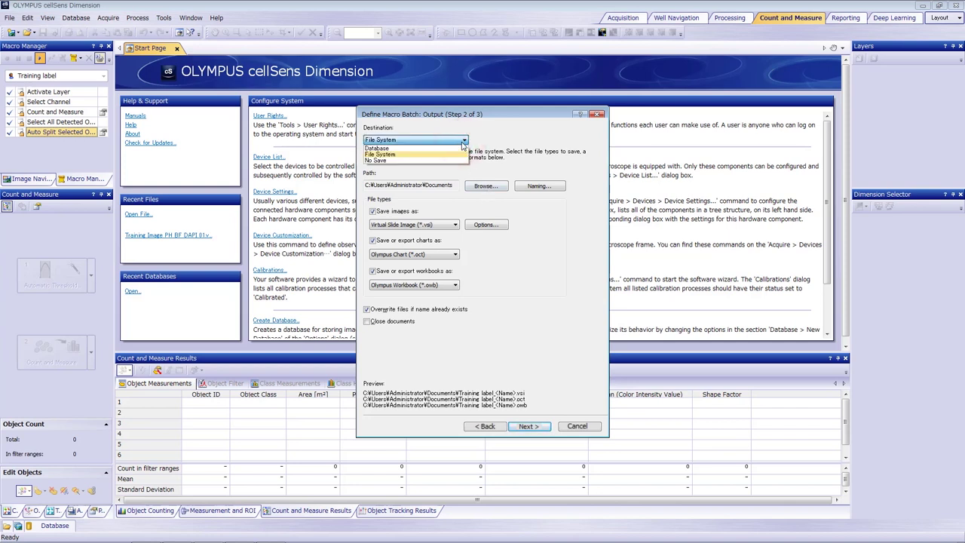
pyautogui.click(462, 142)
pyautogui.click(486, 186)
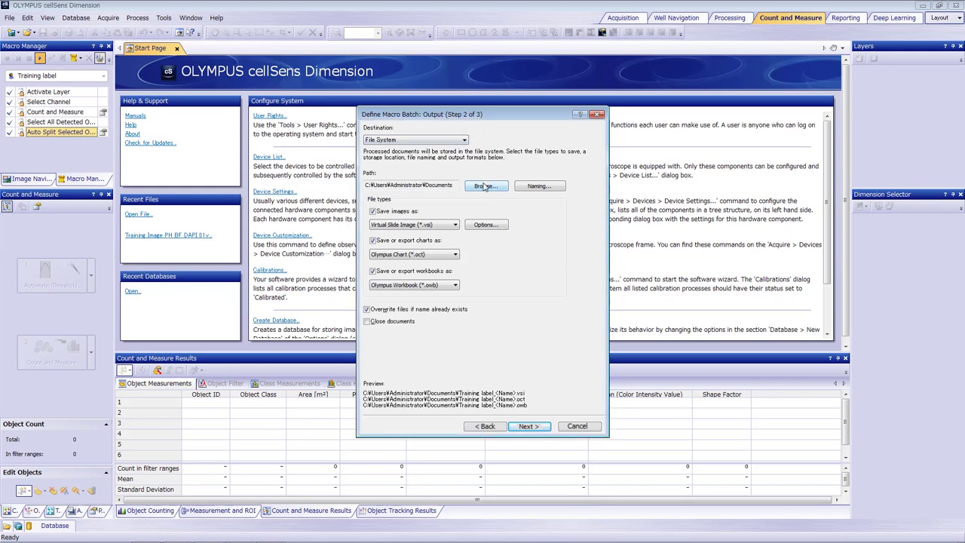
pyautogui.click(611, 350)
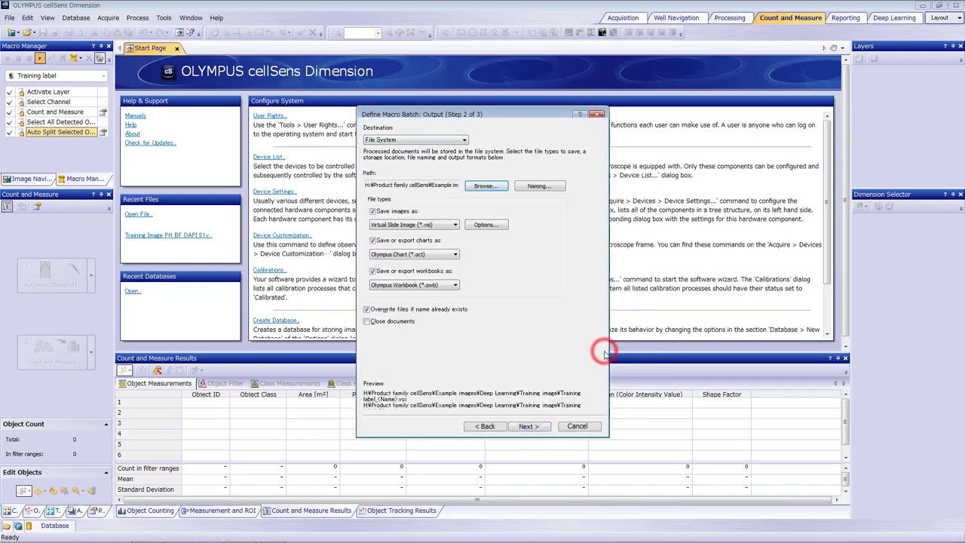
# Append a 'Training Label' text element to the output naming, giving <Name>_Training Label.vsi
pyautogui.click(539, 186)
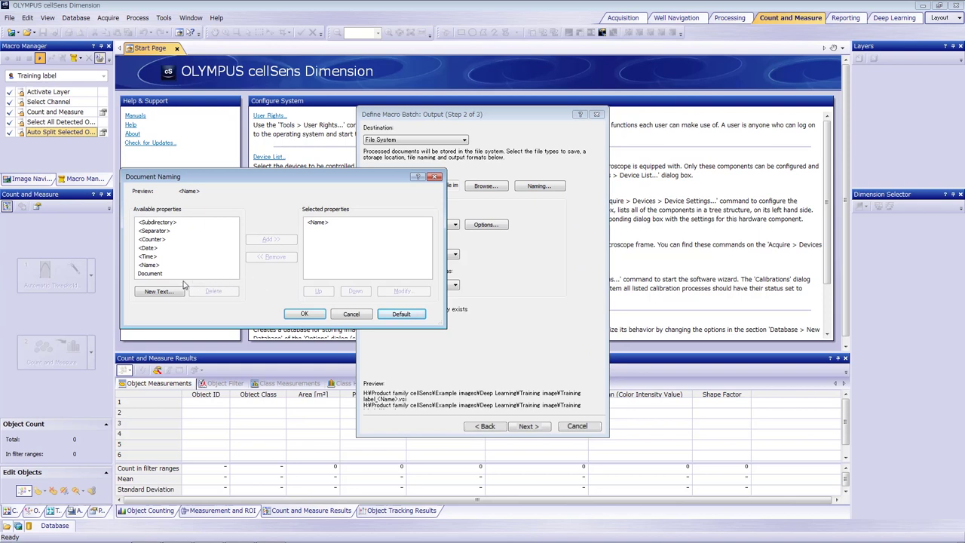
pyautogui.click(180, 295)
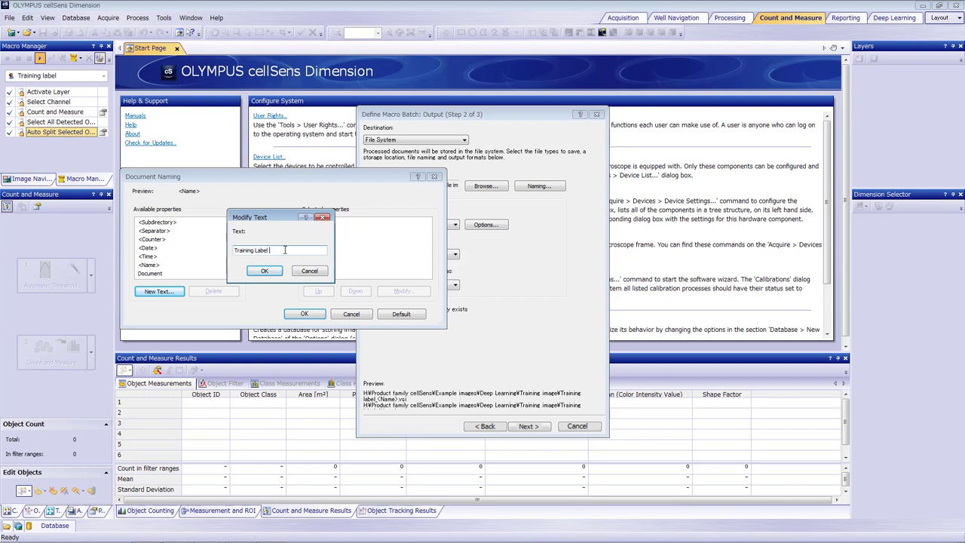
pyautogui.write('Training Label')
pyautogui.click(264, 271)
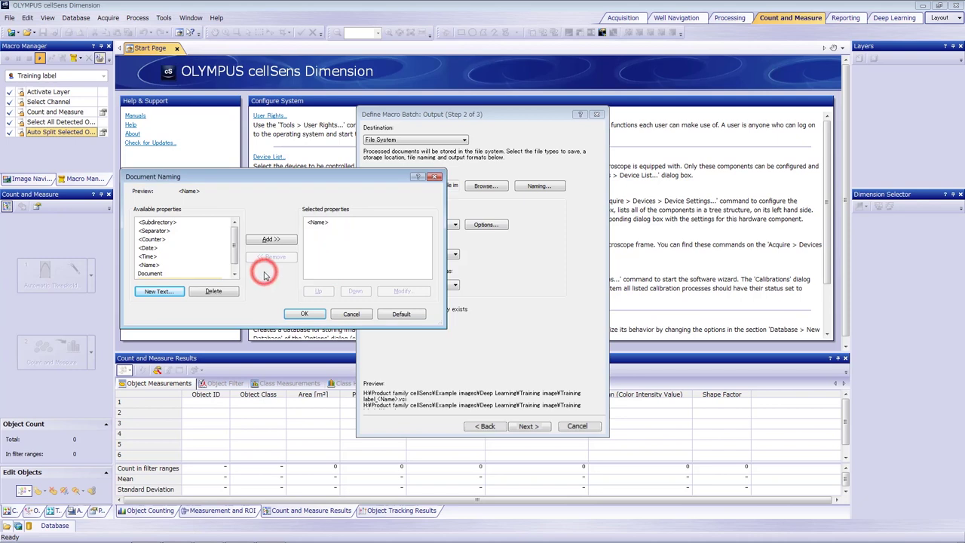
pyautogui.click(234, 274)
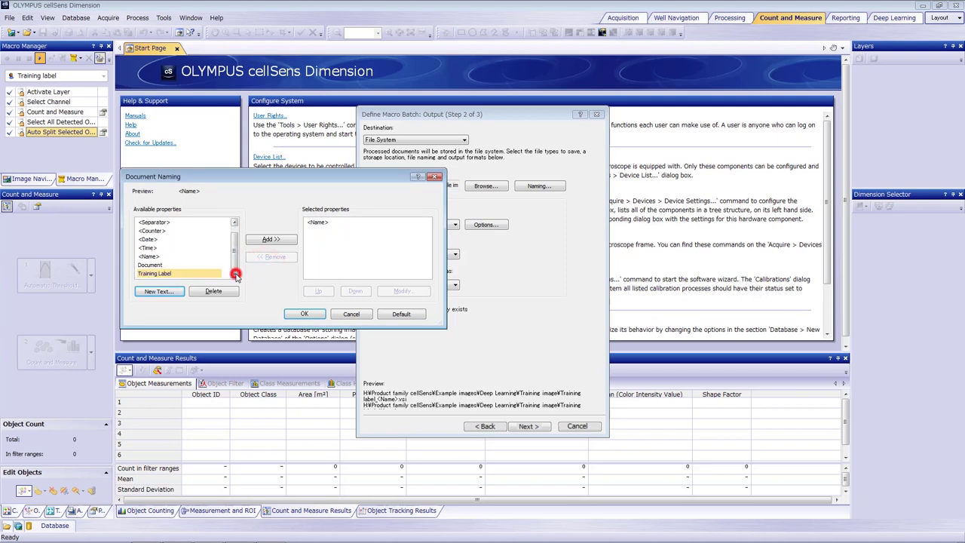
pyautogui.click(162, 275)
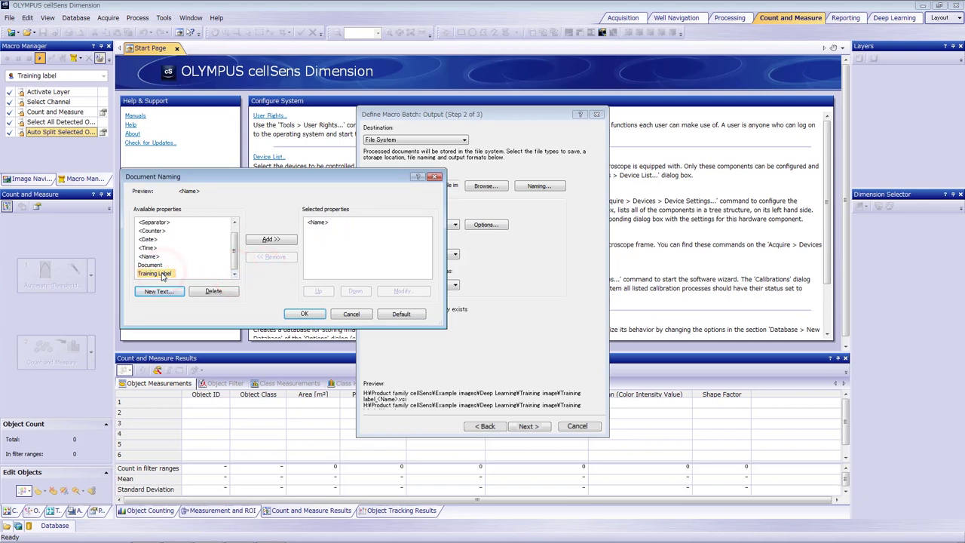
pyautogui.click(285, 240)
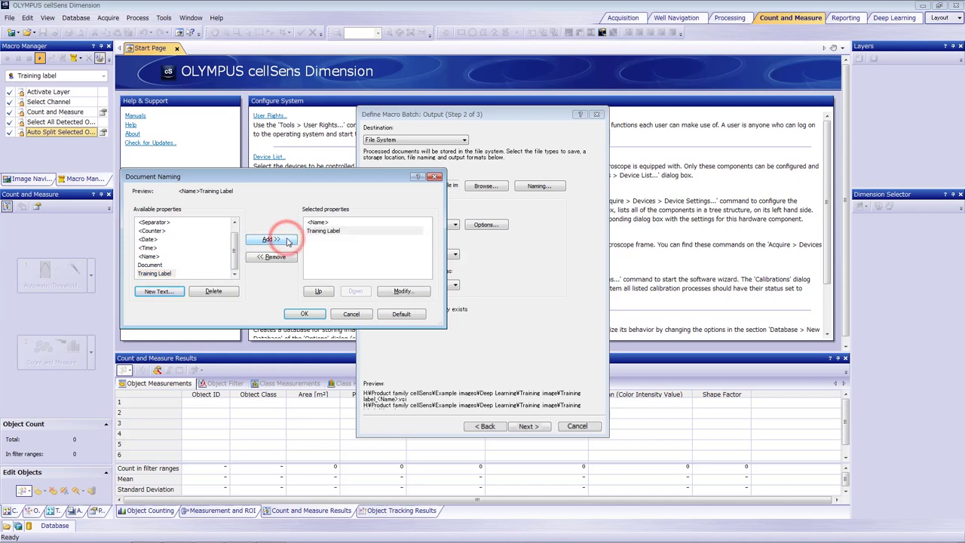
pyautogui.click(300, 313)
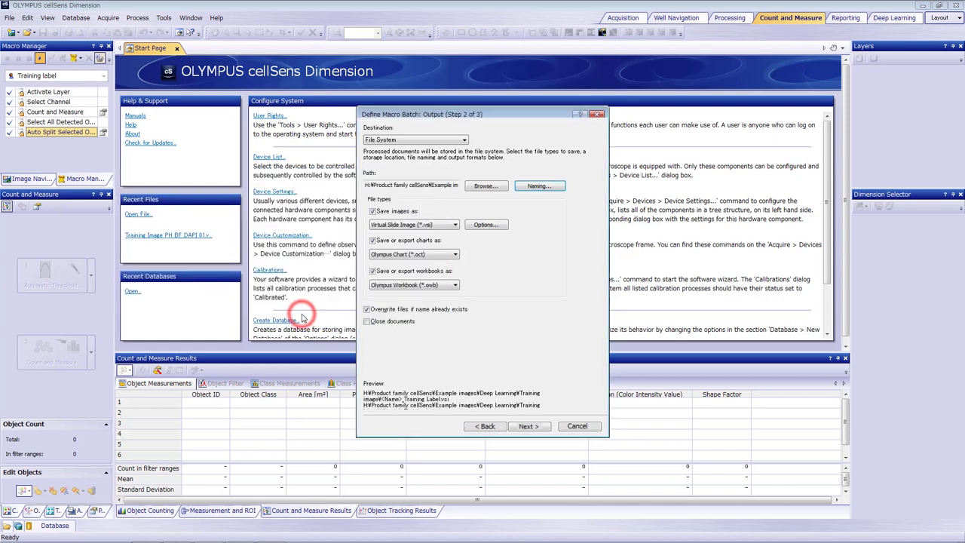
# Keep saving as Virtual Slide Image (*.vsi) with Close documents unchecked, and advance to Summary (Step 3 of 3)
pyautogui.click(455, 226)
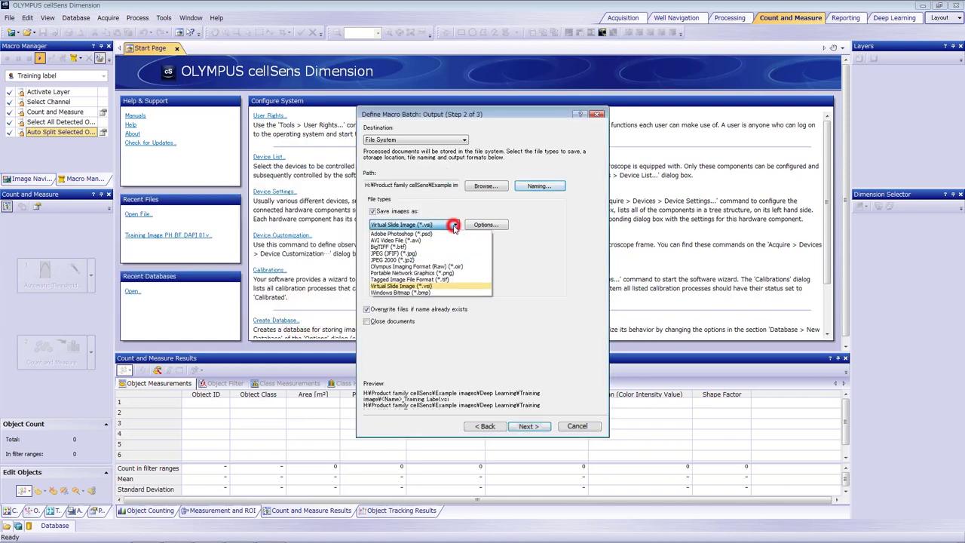
pyautogui.click(458, 290)
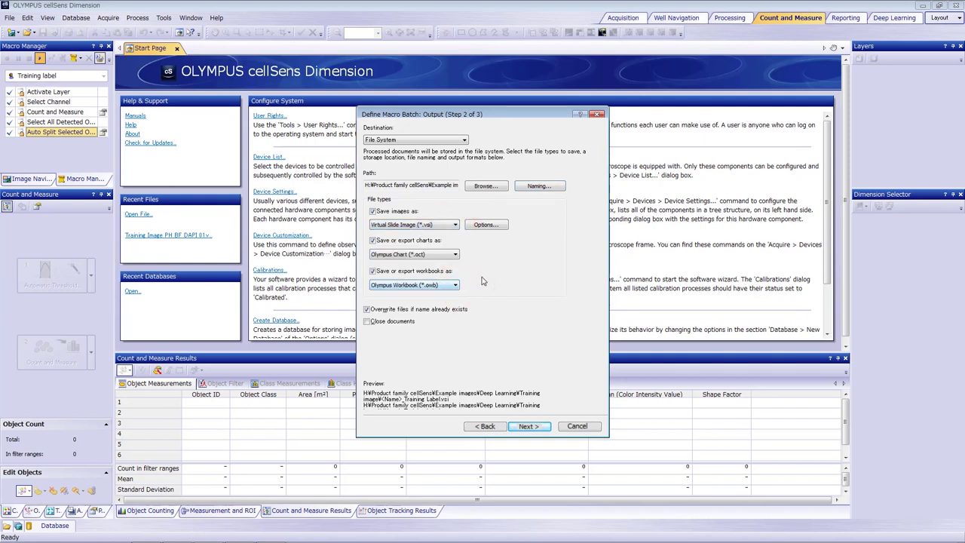
pyautogui.click(368, 322)
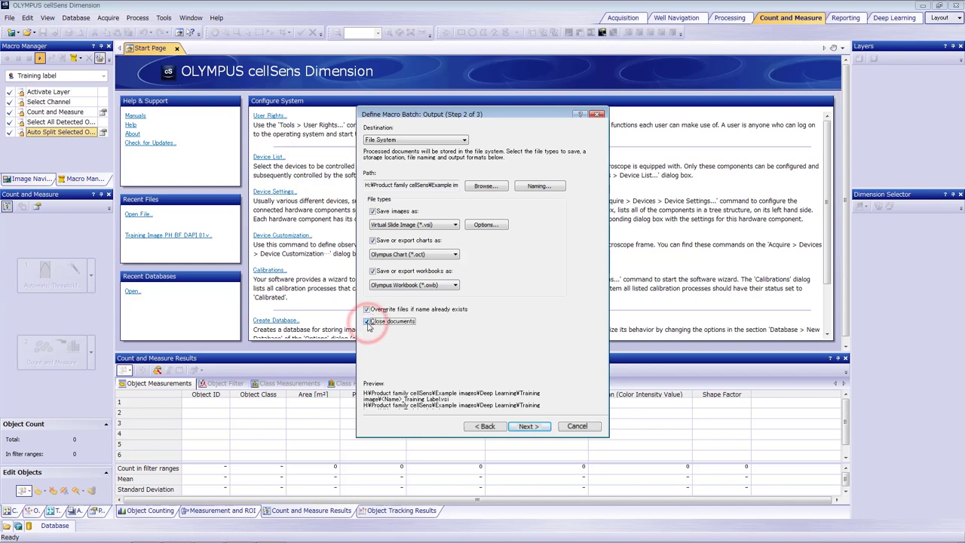
pyautogui.click(367, 322)
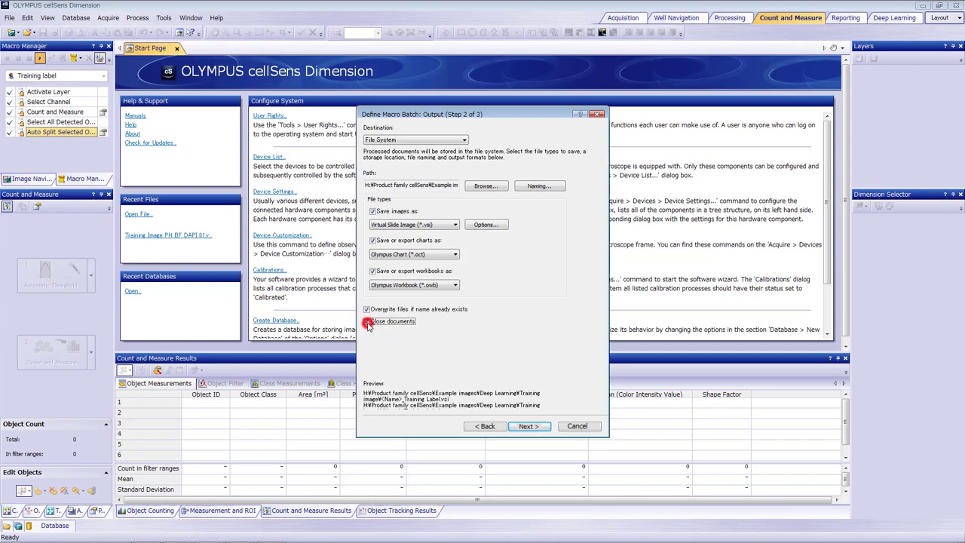
pyautogui.click(527, 427)
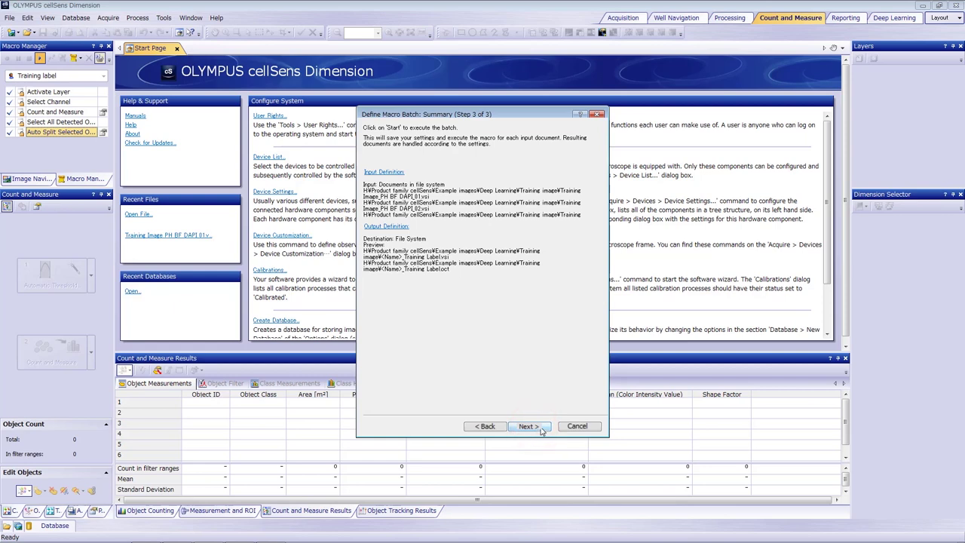
# Run the macro batch on the 10 training images, then inspect nuclei in the DAPI_10 label image
pyautogui.click(544, 427)
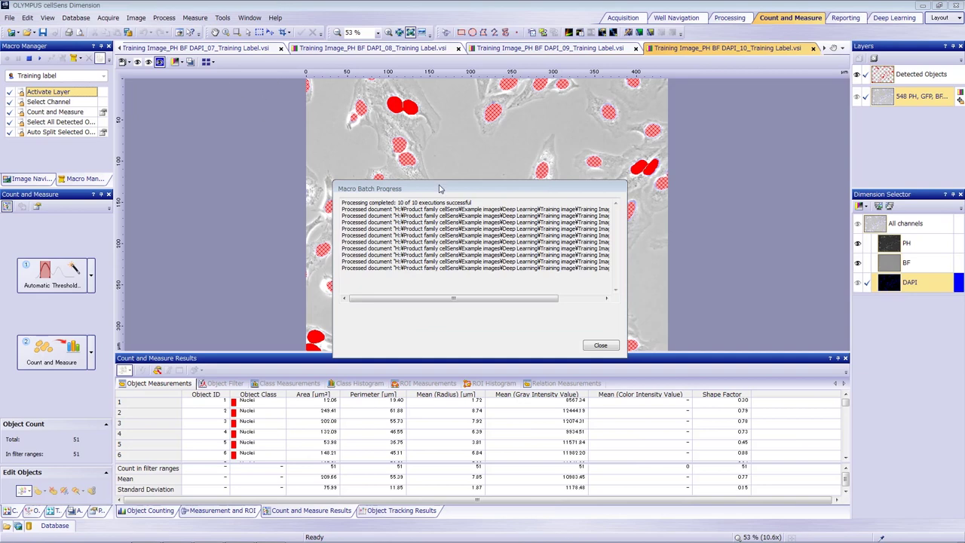
pyautogui.click(600, 347)
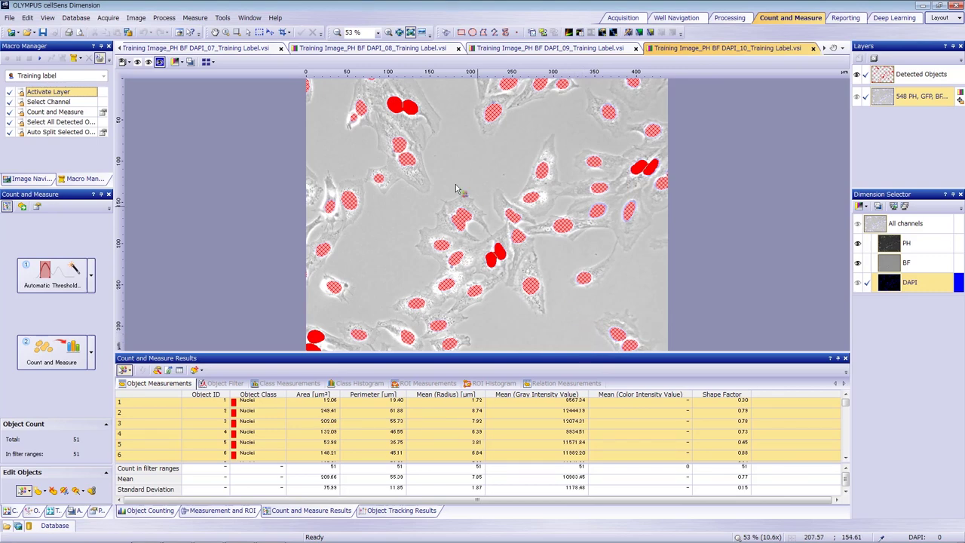
pyautogui.click(395, 109)
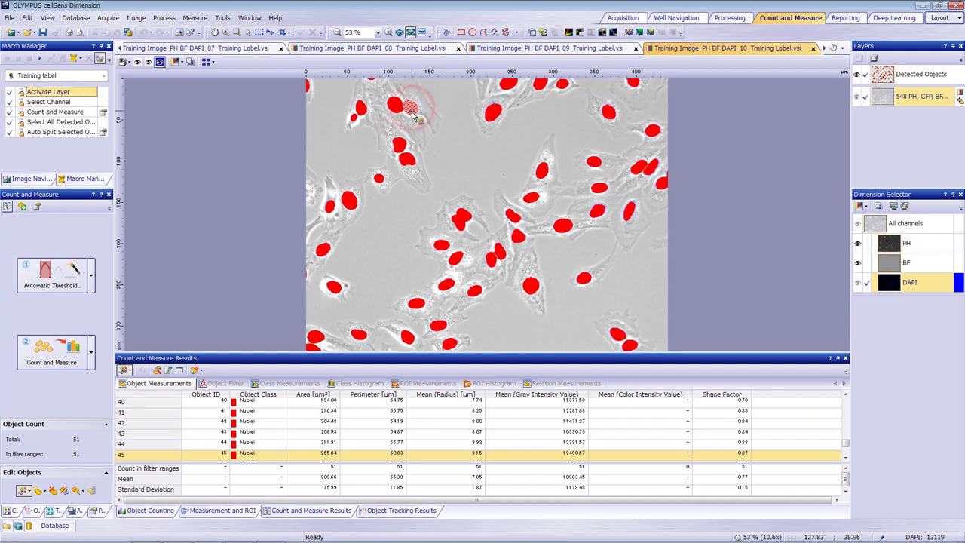
pyautogui.click(641, 169)
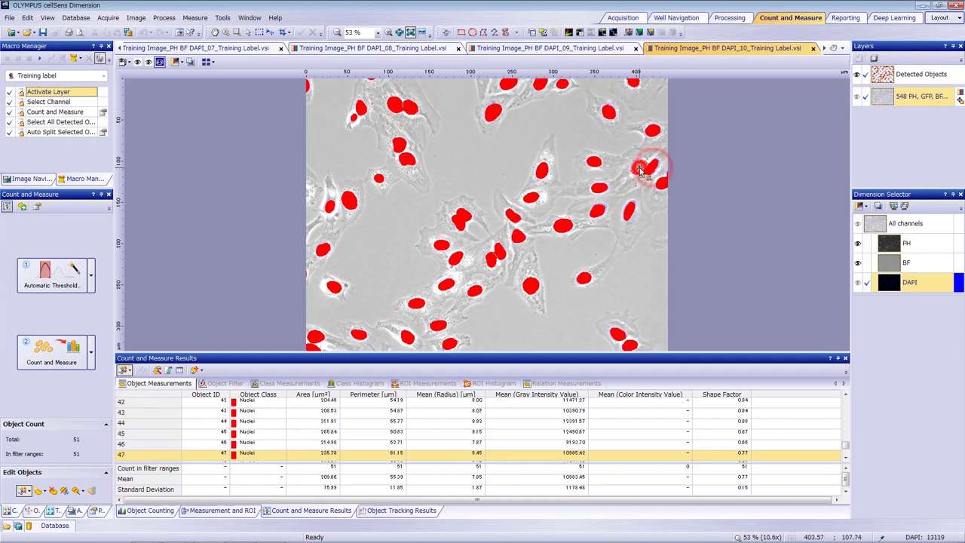
pyautogui.click(466, 218)
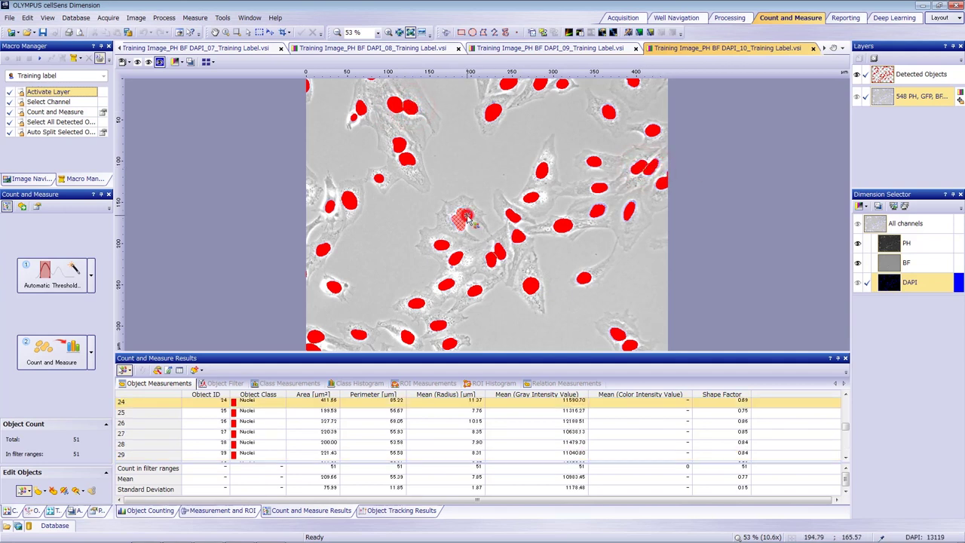
# Manually split the merged central nucleus with a split line, giving 52 objects, and save the DAPI_10 label
pyautogui.click(65, 490)
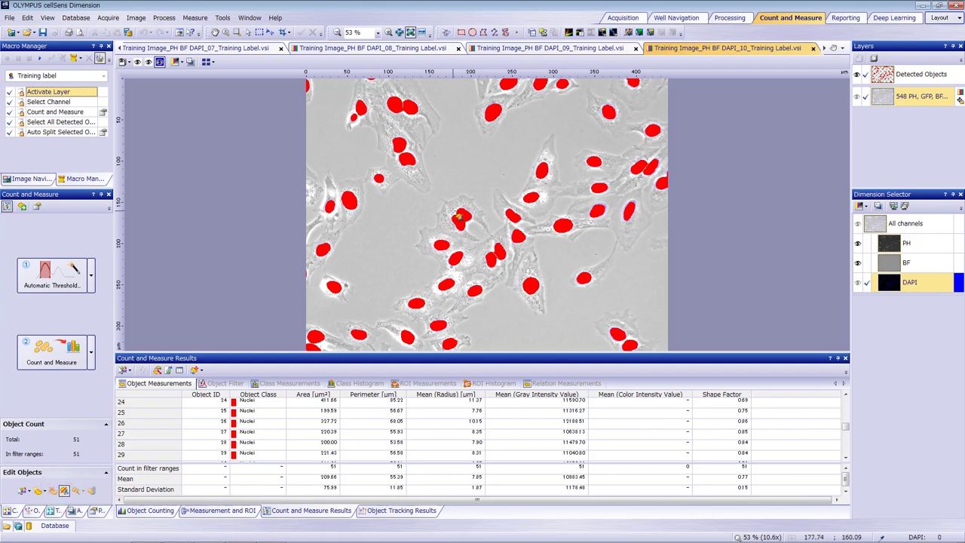
pyautogui.click(454, 212)
pyautogui.click(475, 232)
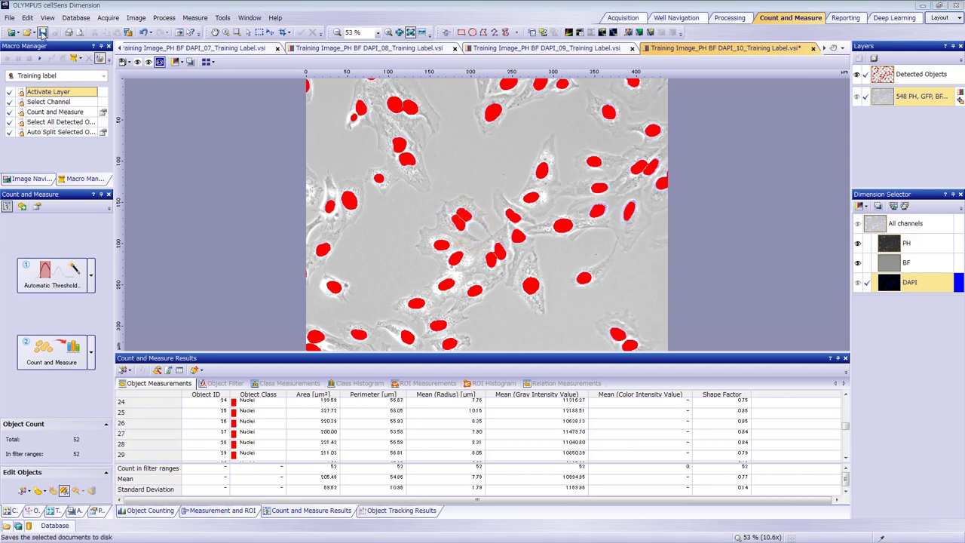
pyautogui.click(43, 34)
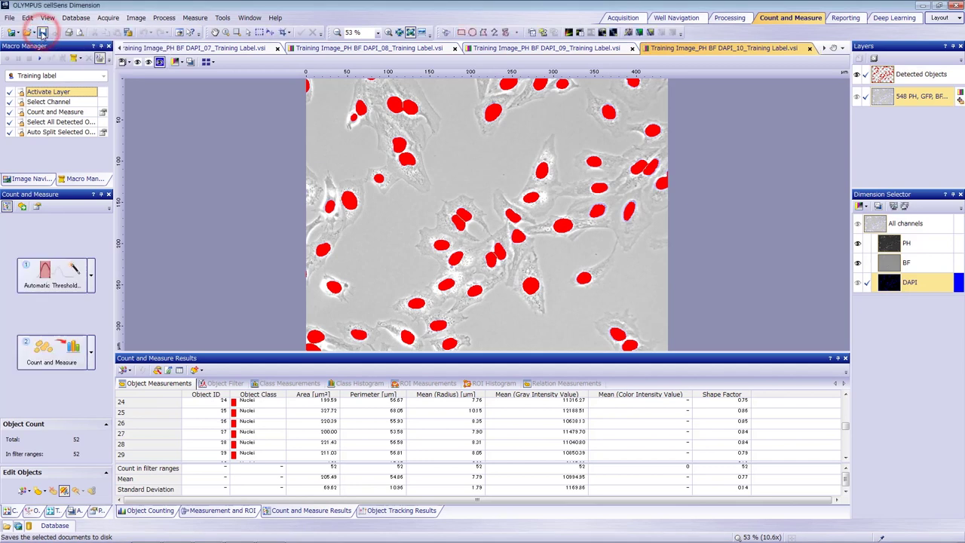